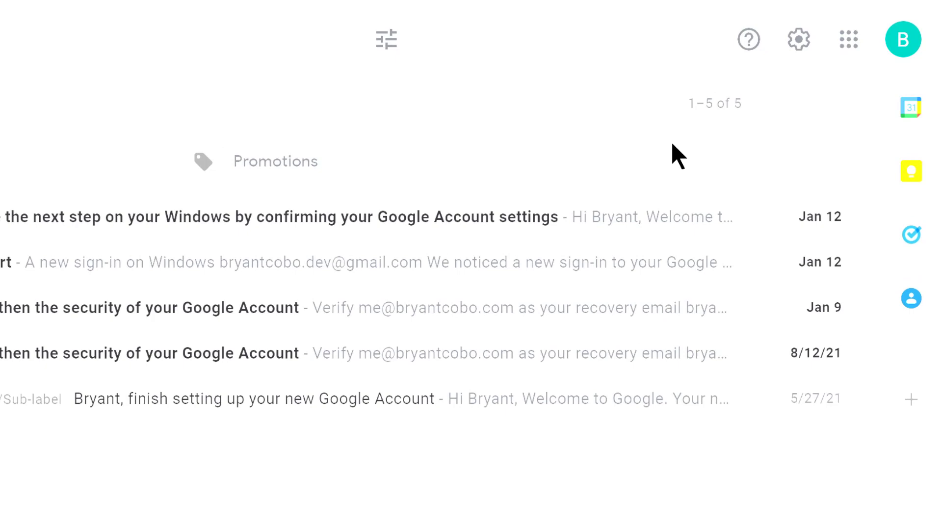
Step: Create an empty Gmail signature named 'My signature' from the full settings page
{"action": "left_click", "coordinate": [801, 48]}
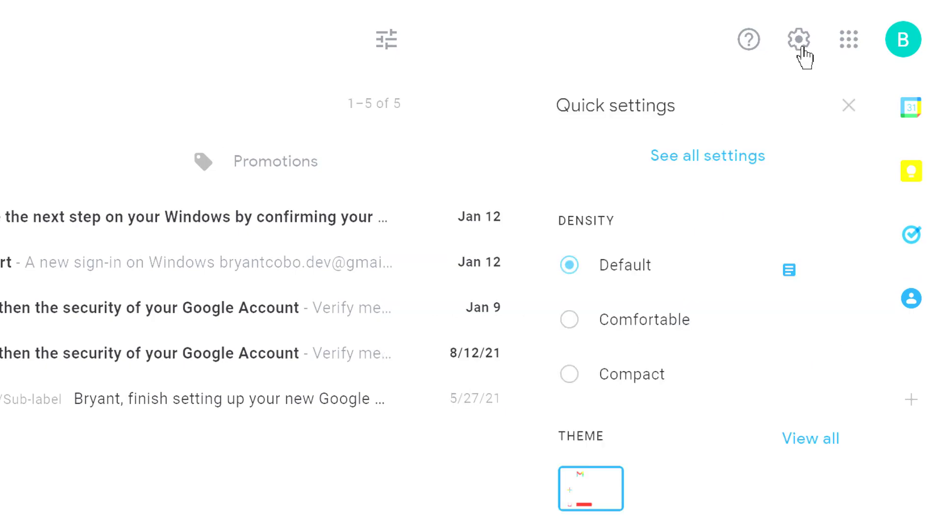
{"action": "left_click", "coordinate": [604, 175]}
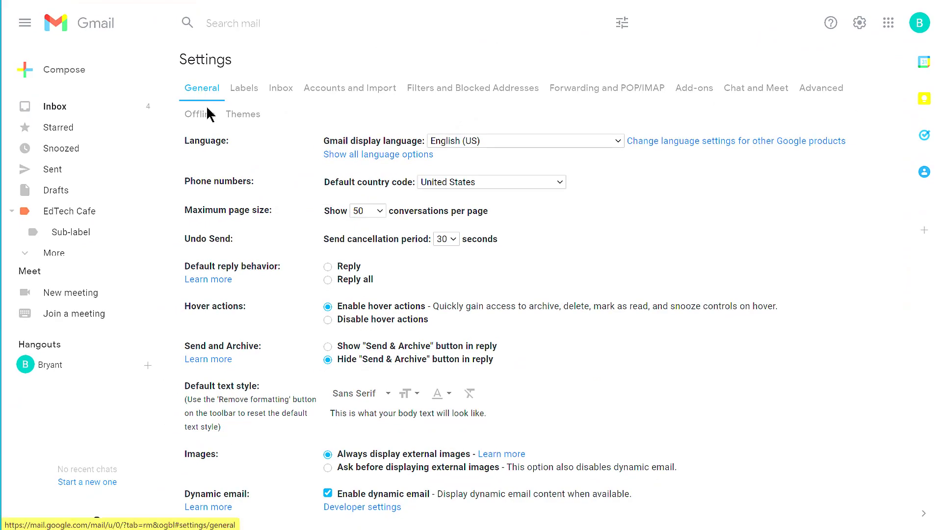
{"action": "scroll", "coordinate": [269, 211], "scroll_direction": "down", "scroll_amount": 15}
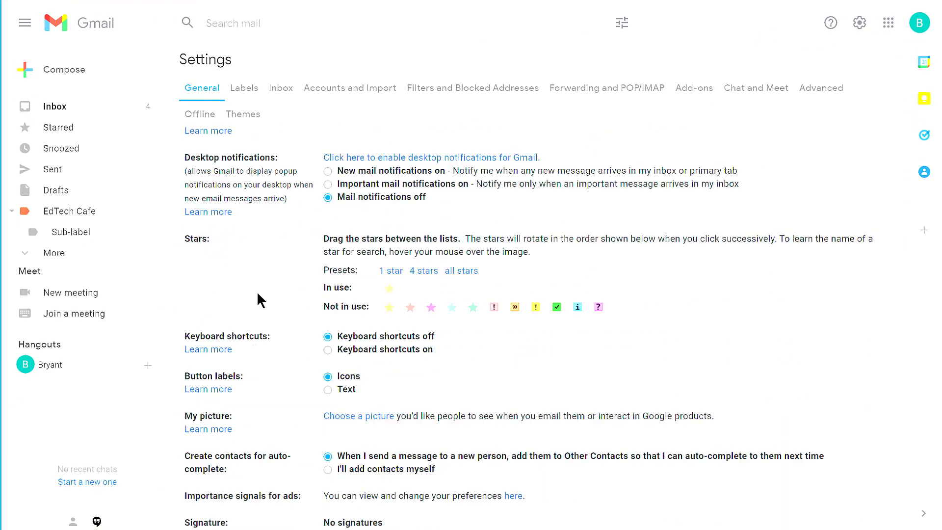
{"action": "scroll", "coordinate": [275, 304], "scroll_direction": "down", "scroll_amount": 5}
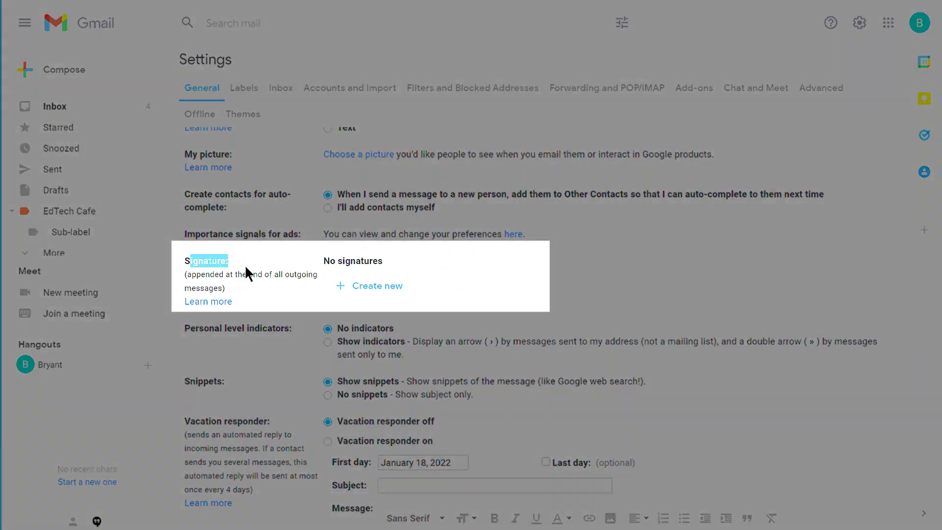
{"action": "left_click", "coordinate": [321, 261]}
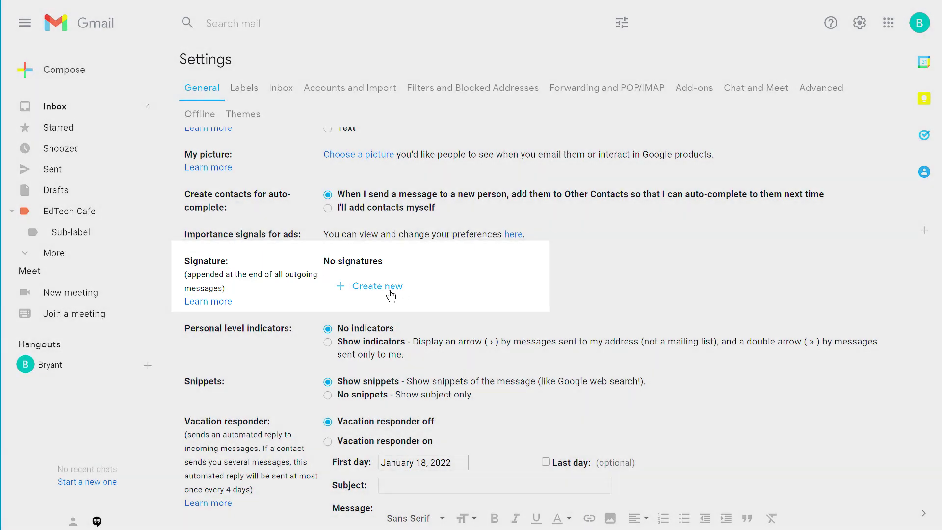
{"action": "left_click", "coordinate": [390, 295]}
{"action": "type", "text": "My s"}
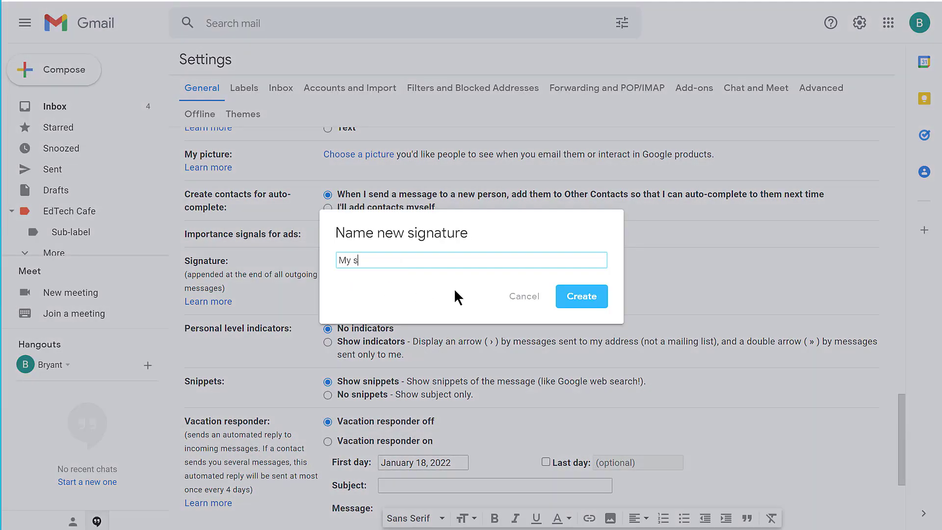
{"action": "type", "text": "ignature"}
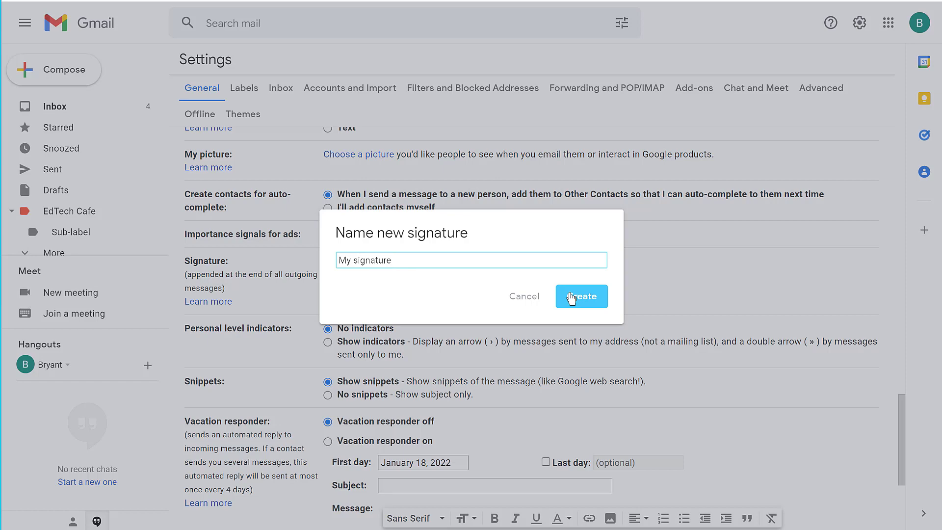
{"action": "left_click", "coordinate": [572, 297]}
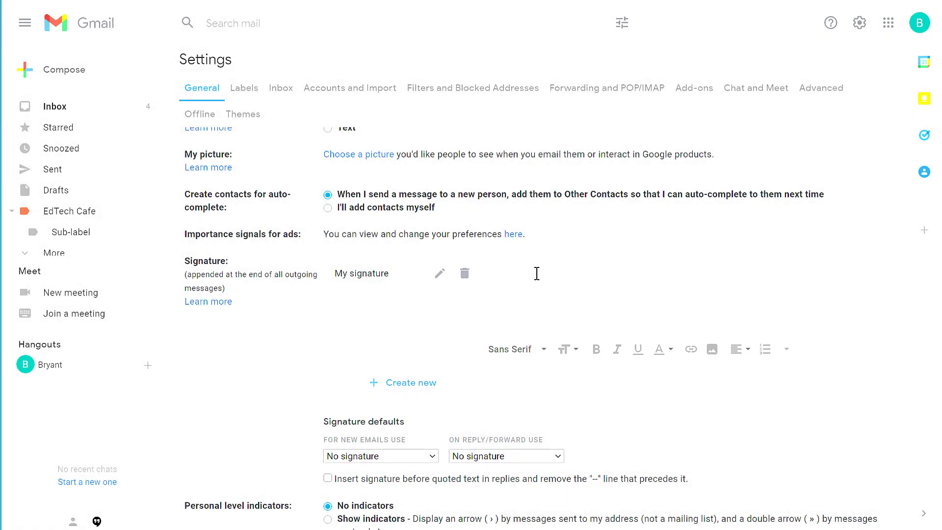
Step: Enter the sender's full name, 'EdTech Cafe' and an 'e:' contact e-mail line into the signature
{"action": "type", "text": "Bryant Cobarrubias"}
{"action": "key", "text": "Return"}
{"action": "type", "text": "EdTech Cafe"}
{"action": "key", "text": "Return"}
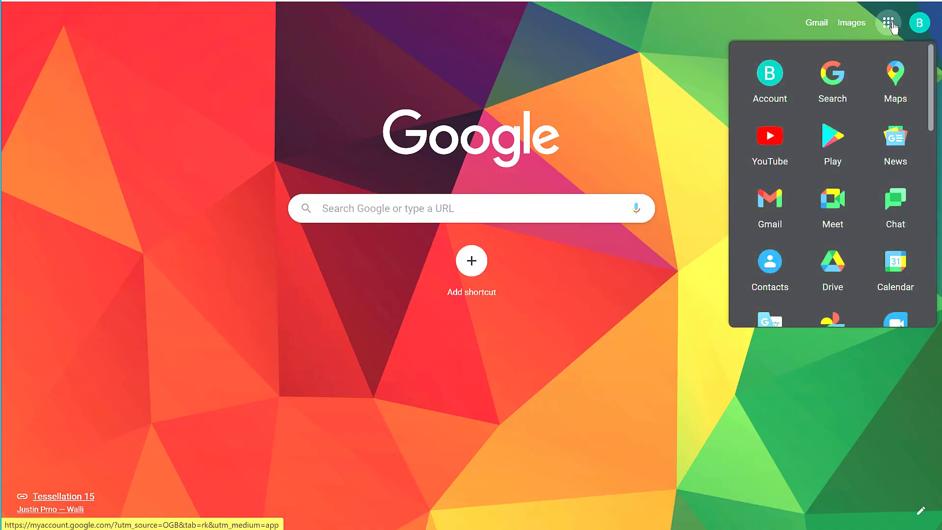
Step: Go to Google Drive from the apps launcher and bring up its New menu
{"action": "left_click", "coordinate": [834, 270]}
{"action": "left_click", "coordinate": [51, 73]}
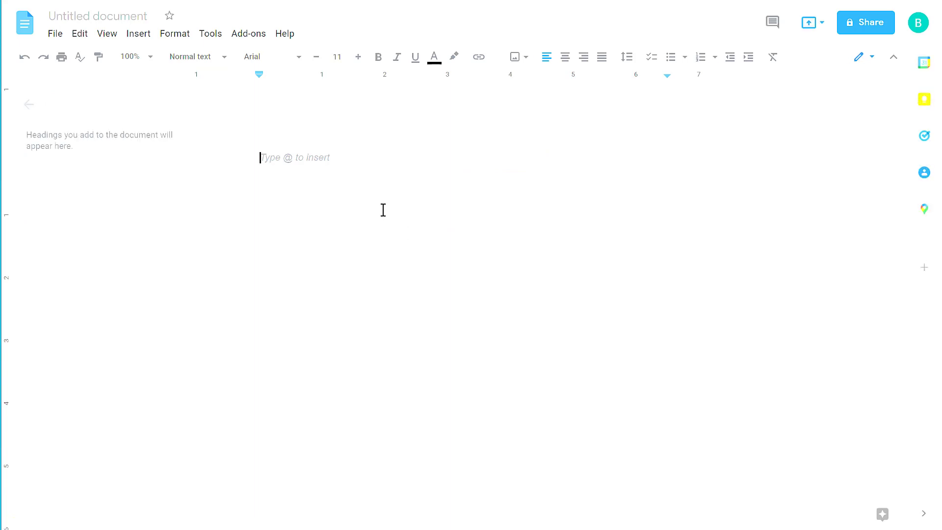
Step: Insert a 2 x 1 table and narrow its first column
{"action": "left_click", "coordinate": [143, 34]}
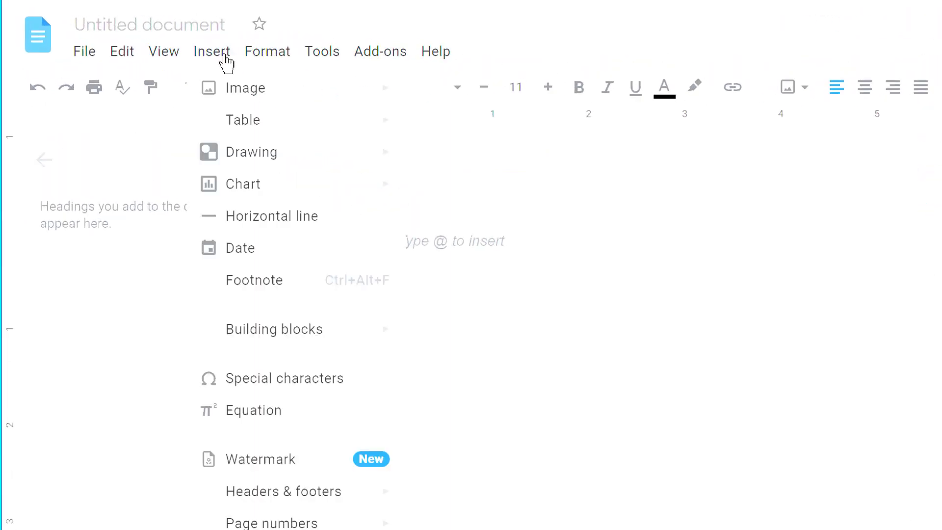
{"action": "mouse_move", "coordinate": [162, 86]}
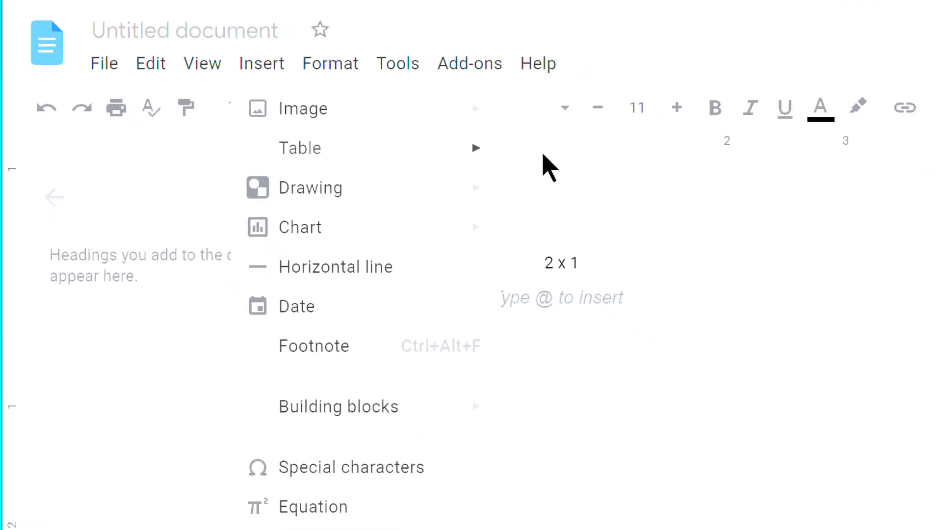
{"action": "left_click", "coordinate": [643, 194]}
{"action": "left_click_drag", "start_coordinate": [464, 180], "coordinate": [352, 176]}
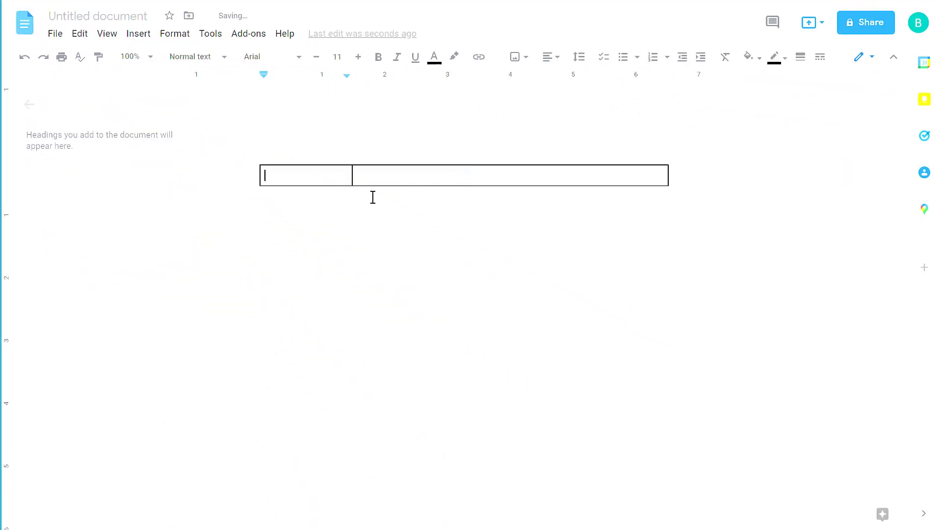
{"action": "left_click", "coordinate": [378, 173]}
{"action": "type", "text": "Bryant Cobarrubias"}
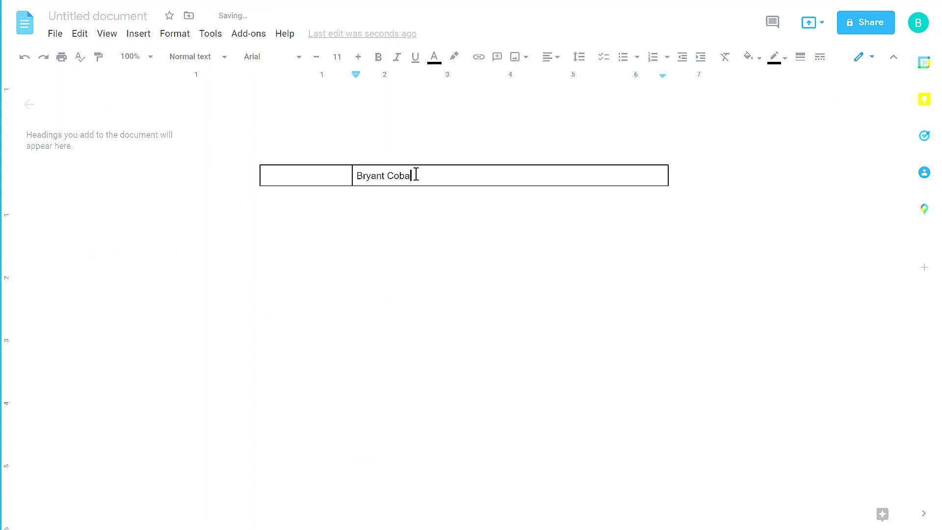
{"action": "key", "text": "Return"}
{"action": "type", "text": "EdTech Cafe"}
{"action": "key", "text": "Return"}
{"action": "key", "text": "Return"}
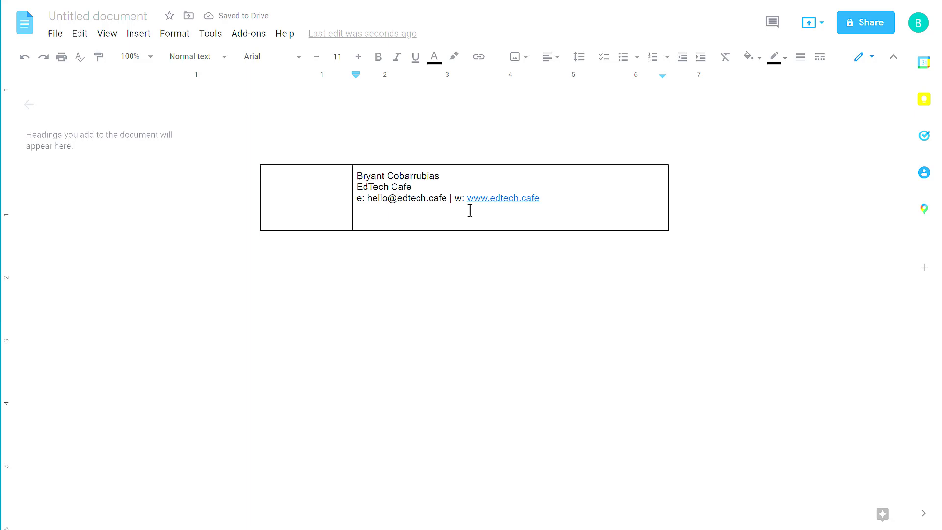
{"action": "left_click", "coordinate": [498, 199]}
Step: Link the e-mail address in the cell to its 'mailto:' address
{"action": "left_click", "coordinate": [363, 199]}
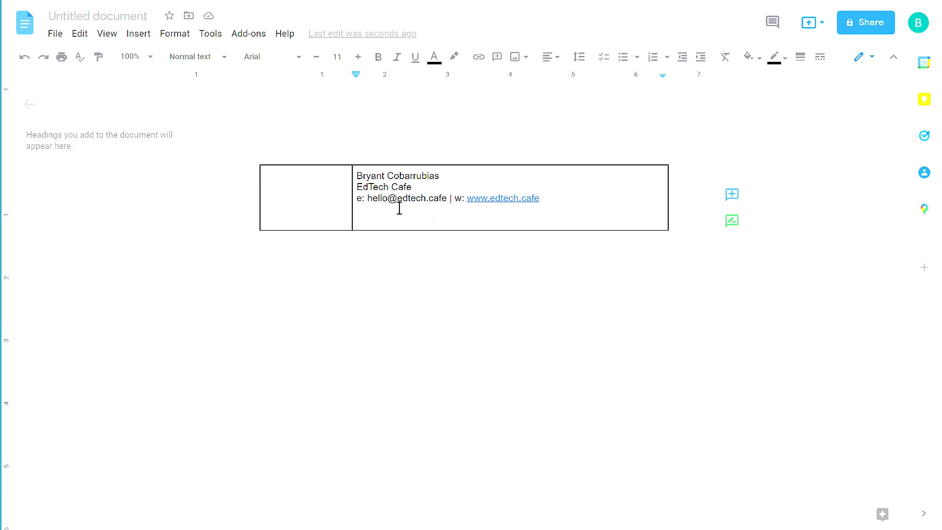
{"action": "left_click", "coordinate": [479, 59]}
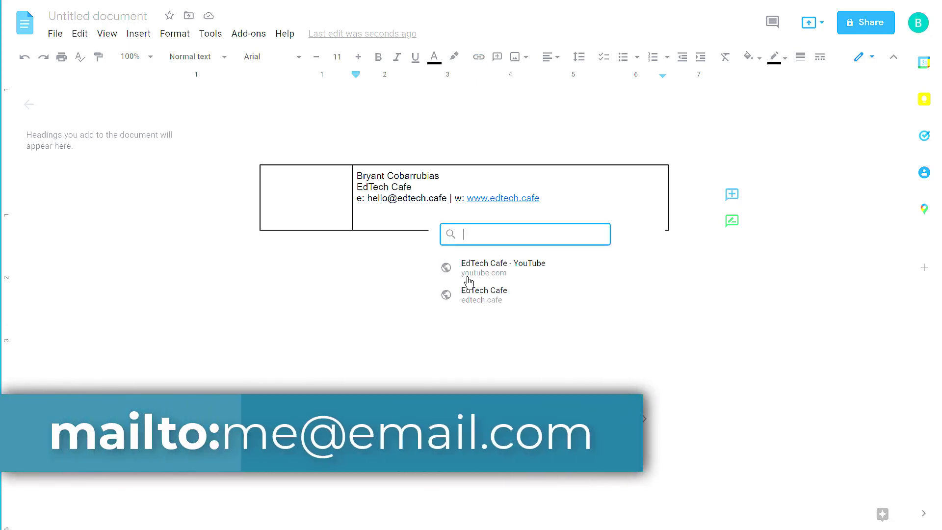
{"action": "type", "text": "mailt"}
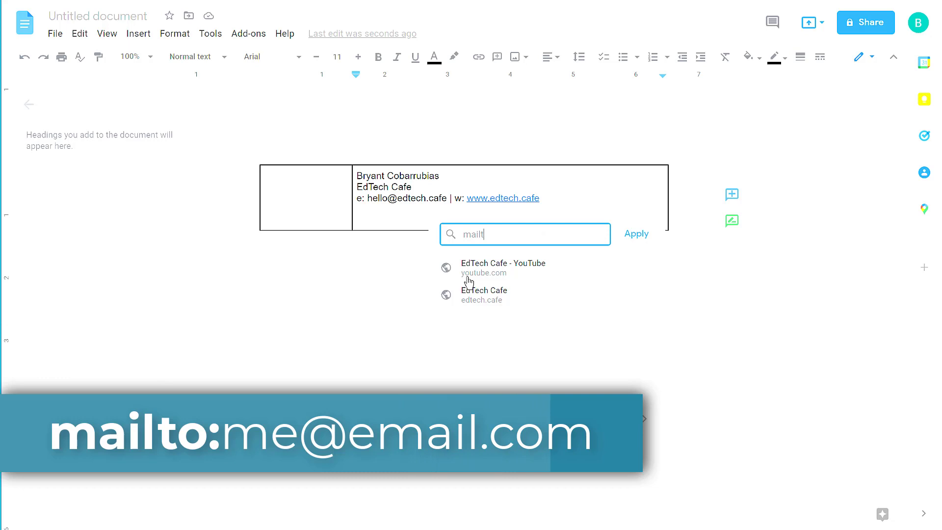
{"action": "type", "text": "o:"}
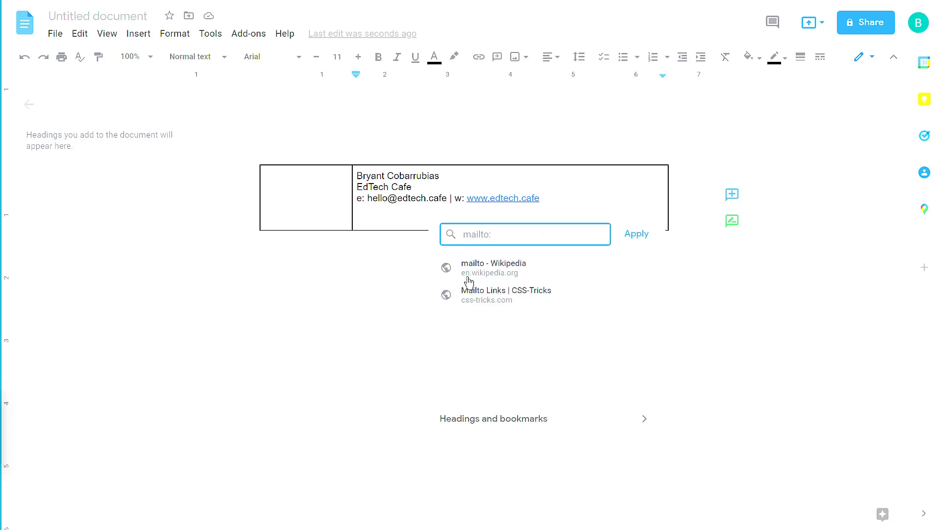
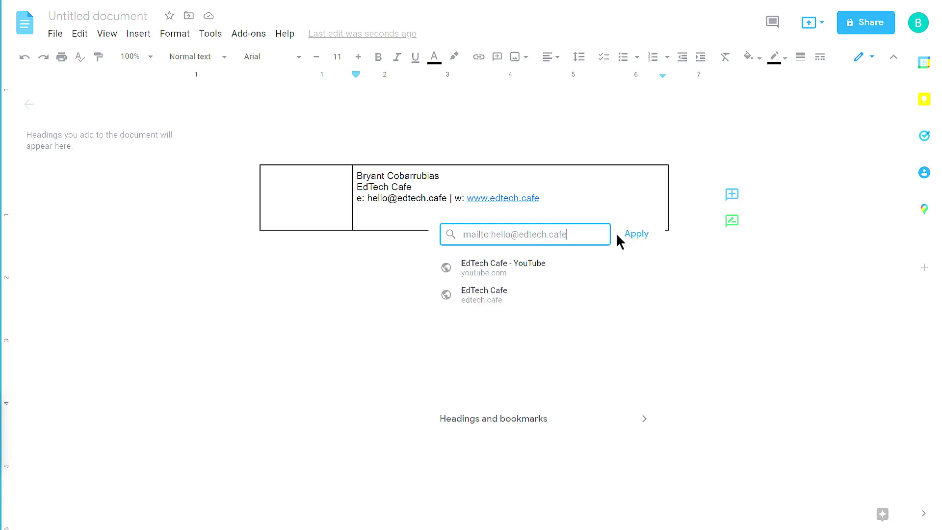
{"action": "left_click", "coordinate": [633, 235]}
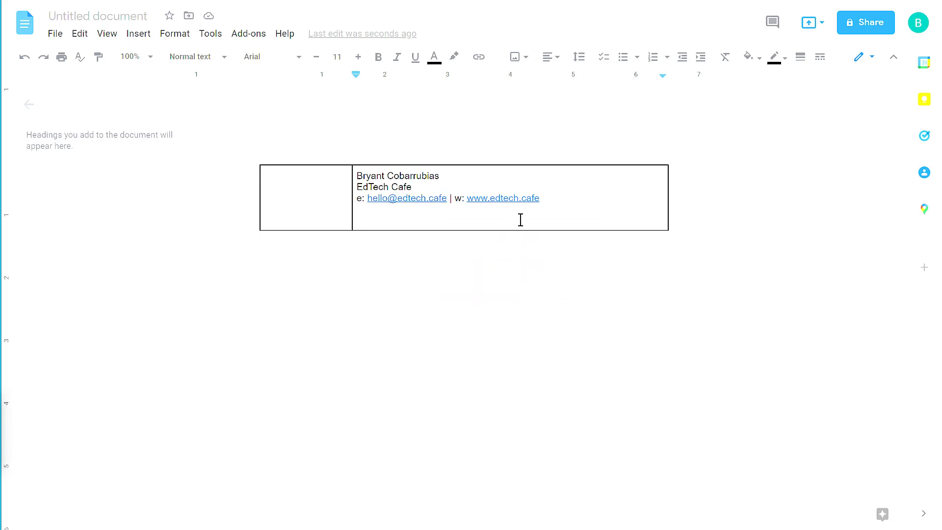
Step: Drag facebook.png from the social-media-icons folder into the table's second cell
{"action": "key", "text": "alt+Tab"}
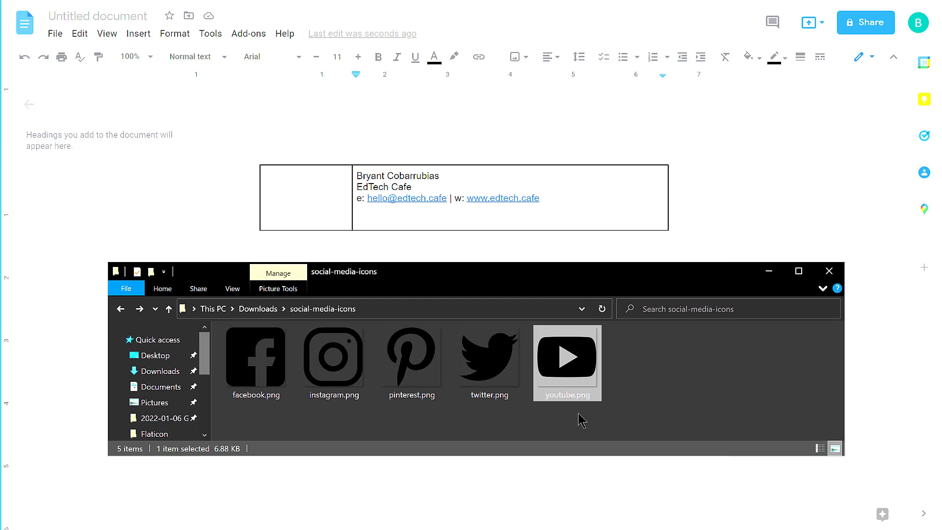
{"action": "left_click", "coordinate": [297, 428]}
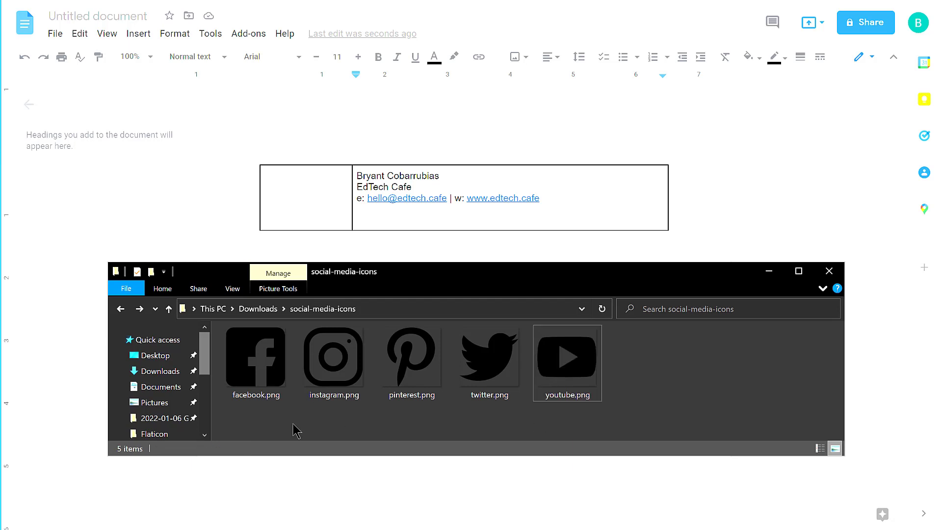
{"action": "left_click_drag", "start_coordinate": [256, 357], "coordinate": [392, 223]}
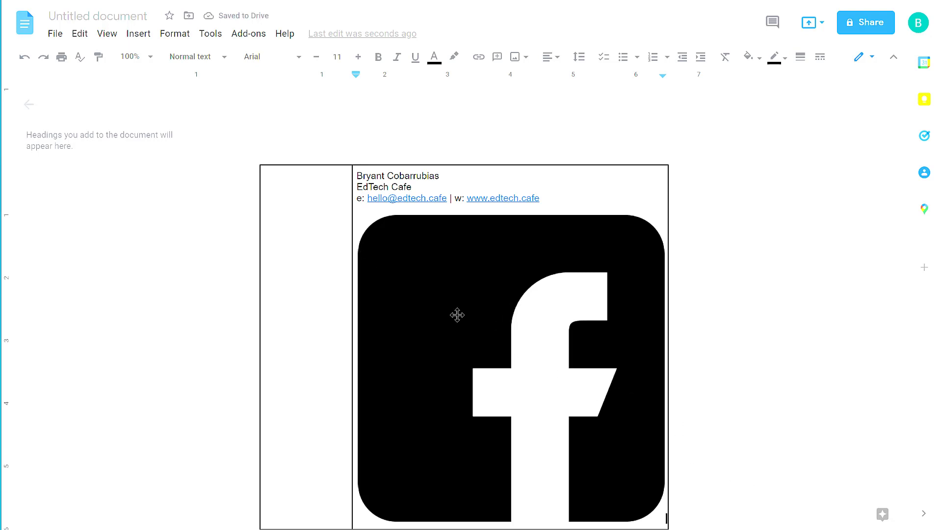
Step: Resize the Facebook image to a height of .25 in through Image options
{"action": "left_click", "coordinate": [468, 266]}
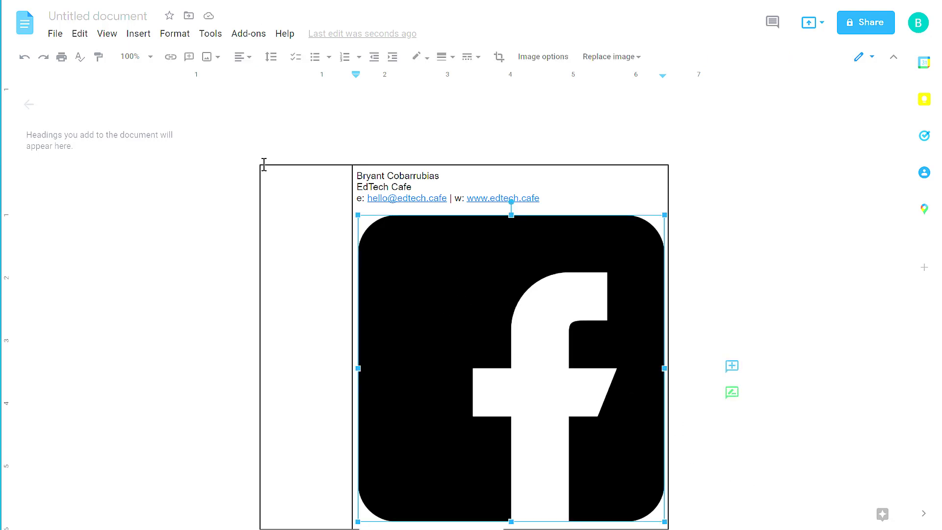
{"action": "left_click", "coordinate": [175, 35]}
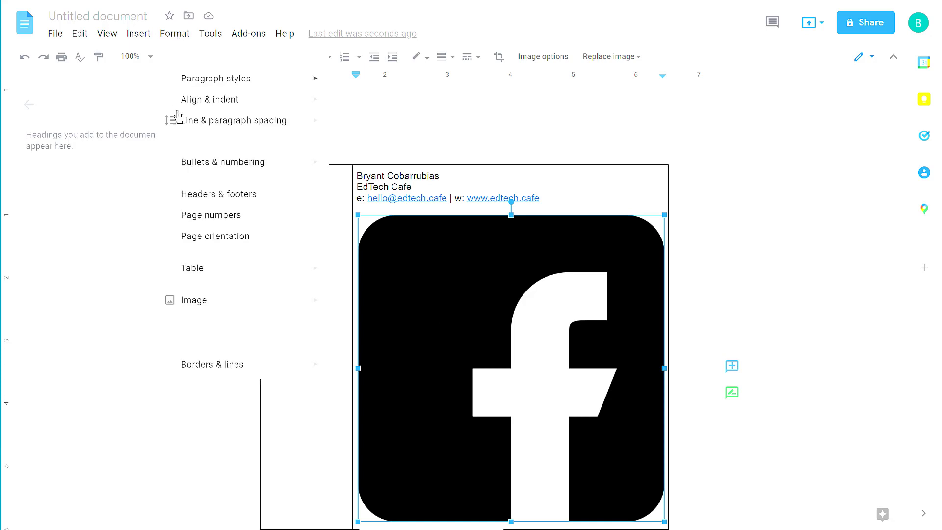
{"action": "mouse_move", "coordinate": [223, 304]}
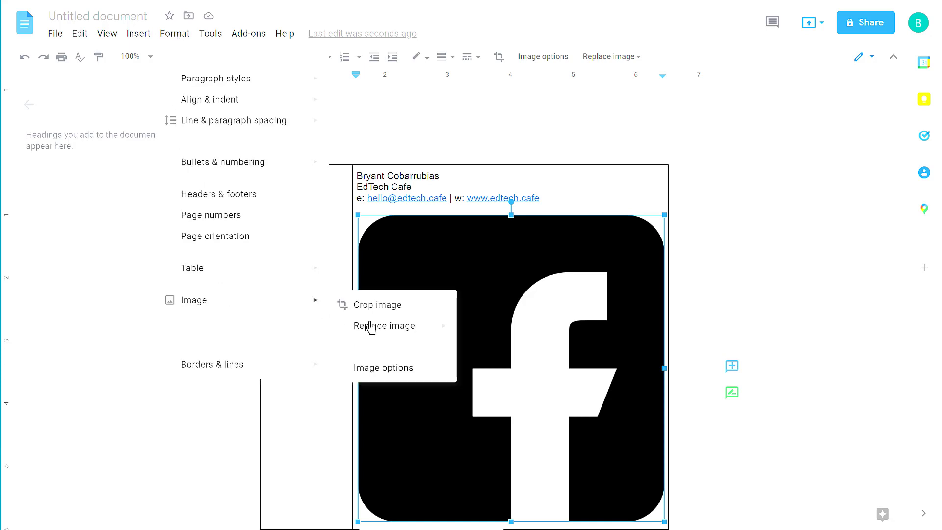
{"action": "left_click", "coordinate": [389, 374]}
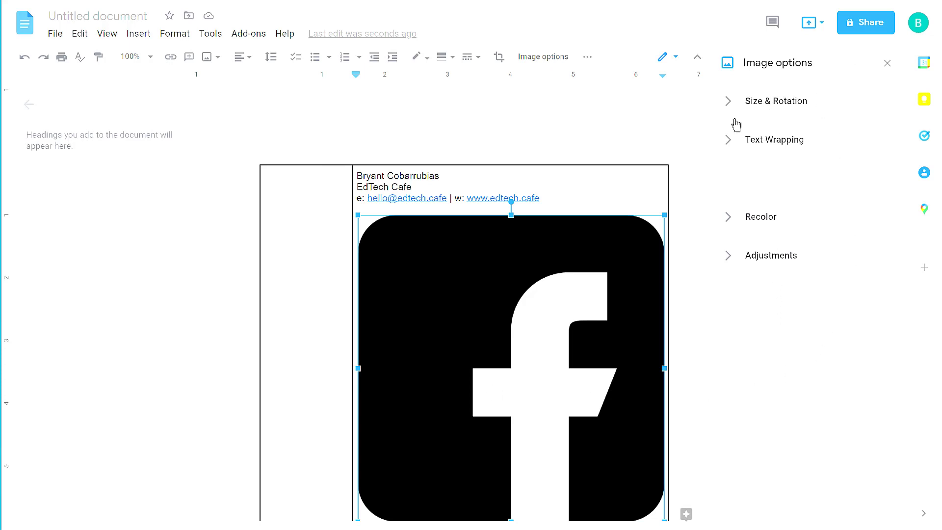
{"action": "left_click", "coordinate": [762, 102]}
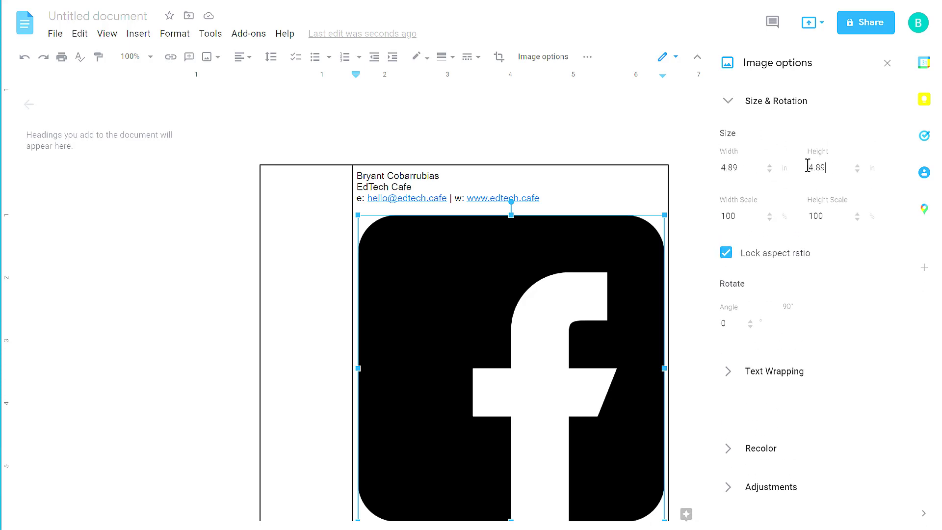
{"action": "double_click", "coordinate": [808, 166]}
{"action": "type", "text": ".25"}
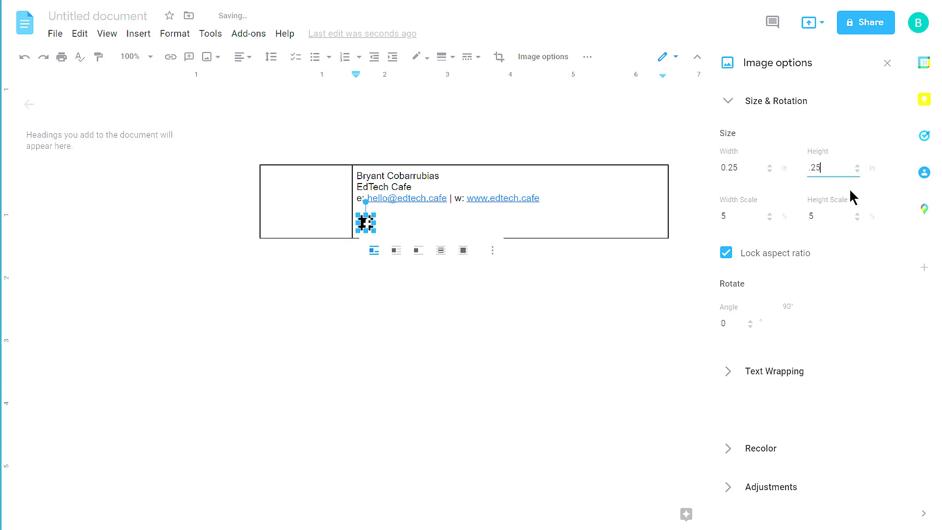
{"action": "left_click", "coordinate": [412, 231]}
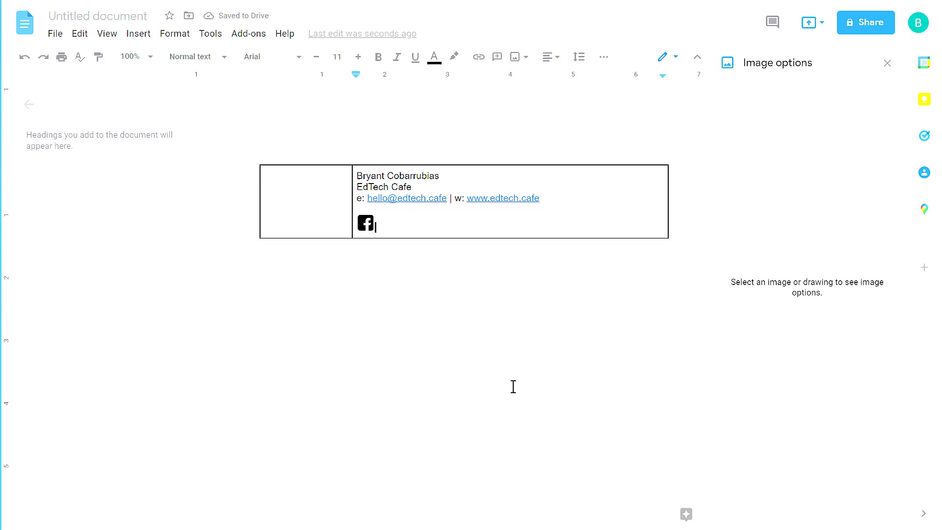
Step: Add instagram.png to the signature cell and set its height to .25
{"action": "key", "text": "alt+Tab"}
{"action": "left_click_drag", "start_coordinate": [333, 357], "coordinate": [408, 223]}
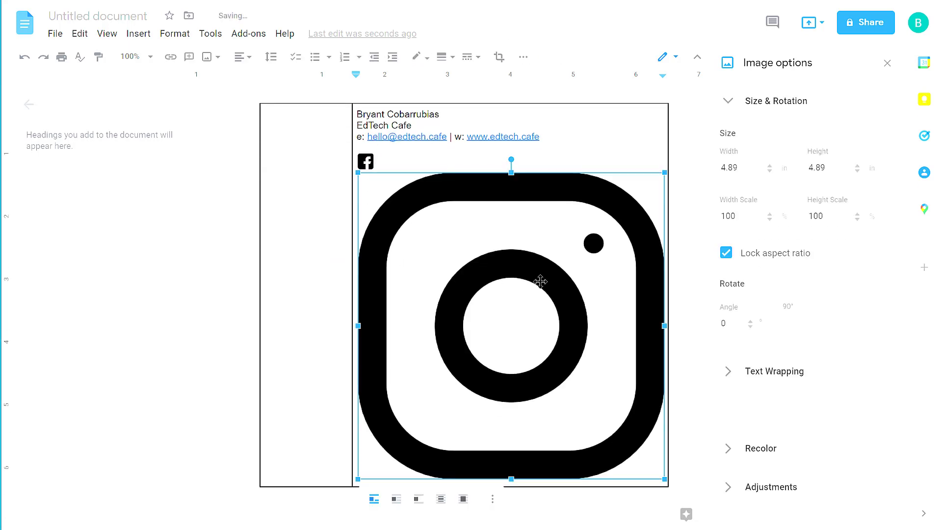
{"action": "left_click", "coordinate": [832, 168]}
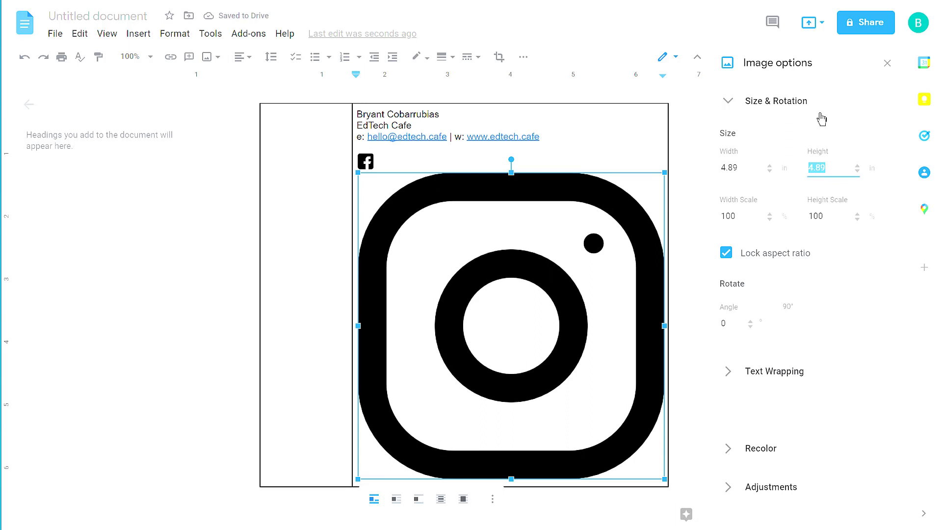
{"action": "type", "text": ".25"}
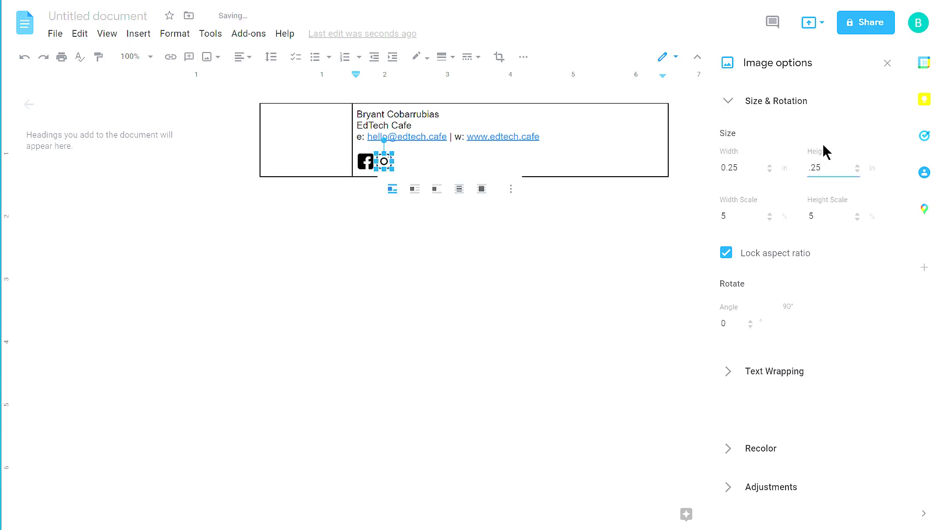
{"action": "left_click", "coordinate": [447, 159]}
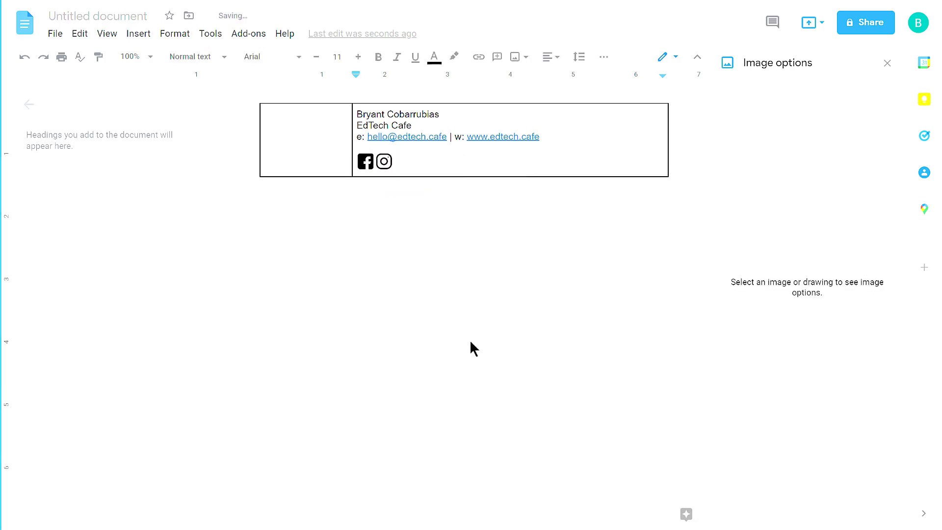
Step: Add pinterest.png to the signature cell and set its height to 0.3
{"action": "key", "text": "alt+Tab"}
{"action": "left_click_drag", "start_coordinate": [413, 361], "coordinate": [435, 163]}
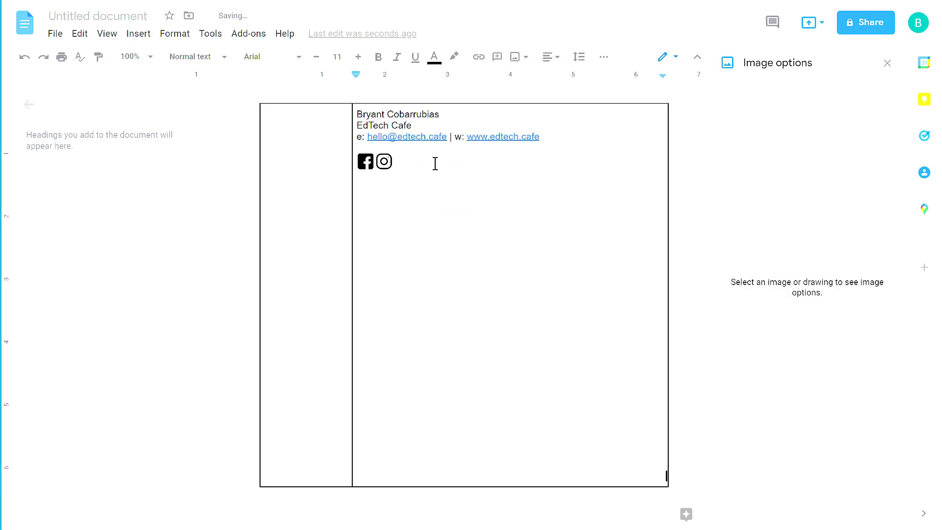
{"action": "left_click", "coordinate": [562, 253]}
{"action": "left_click_drag", "start_coordinate": [829, 165], "coordinate": [750, 169]}
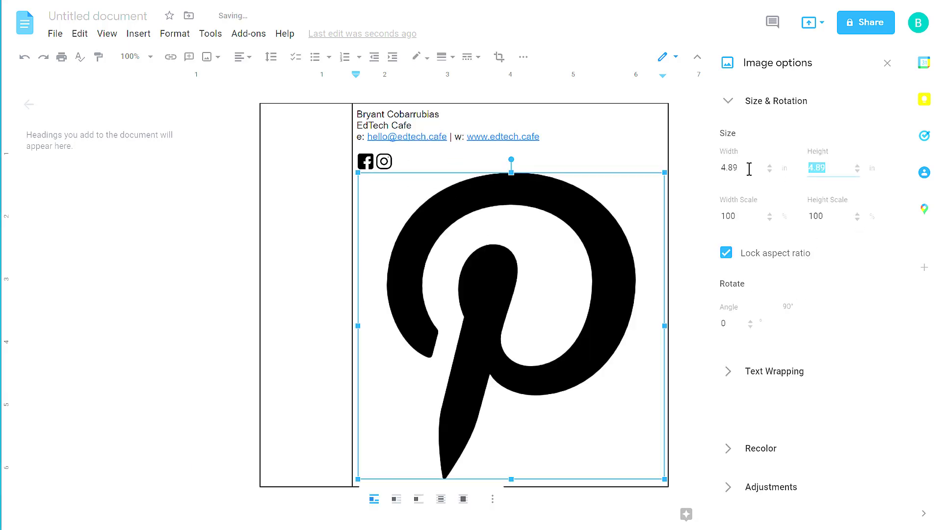
{"action": "type", "text": "0.3"}
{"action": "left_click", "coordinate": [380, 169]}
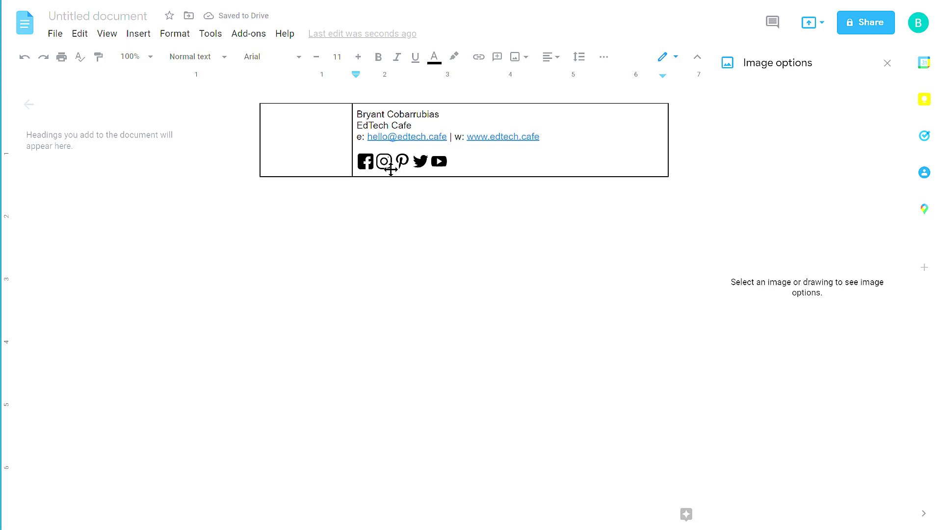
Step: Insert spaces before the Instagram icon and between the remaining social icons
{"action": "left_click", "coordinate": [388, 165]}
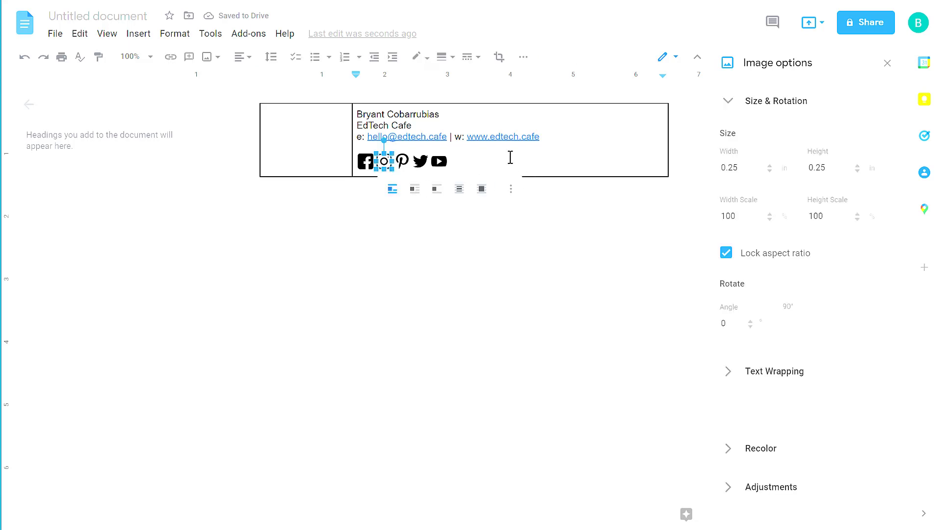
{"action": "key", "text": "Left"}
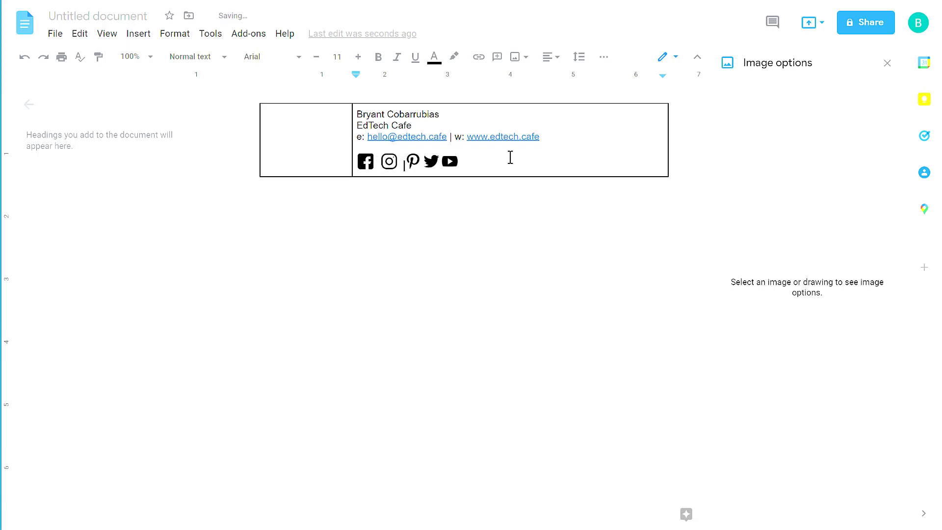
{"action": "key", "text": "Right"}
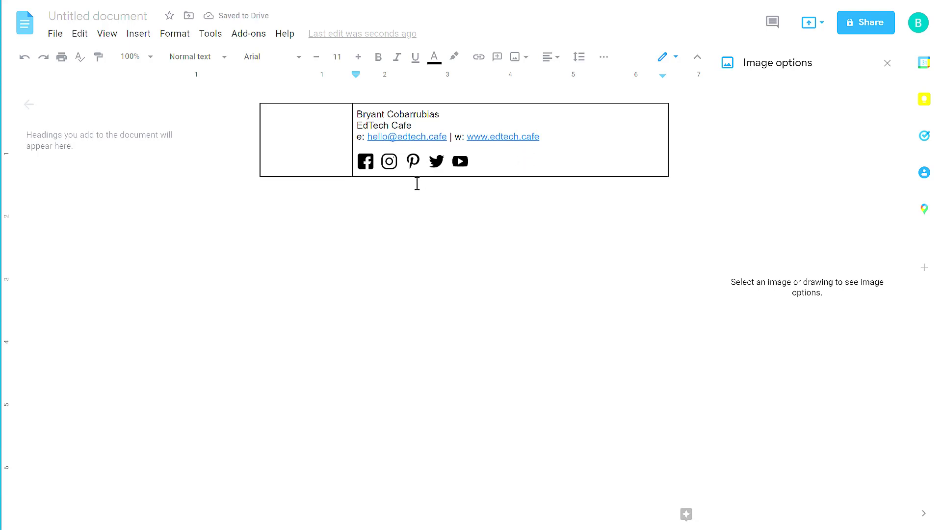
Step: Link the Facebook icon to facebook.com
{"action": "left_click", "coordinate": [364, 161]}
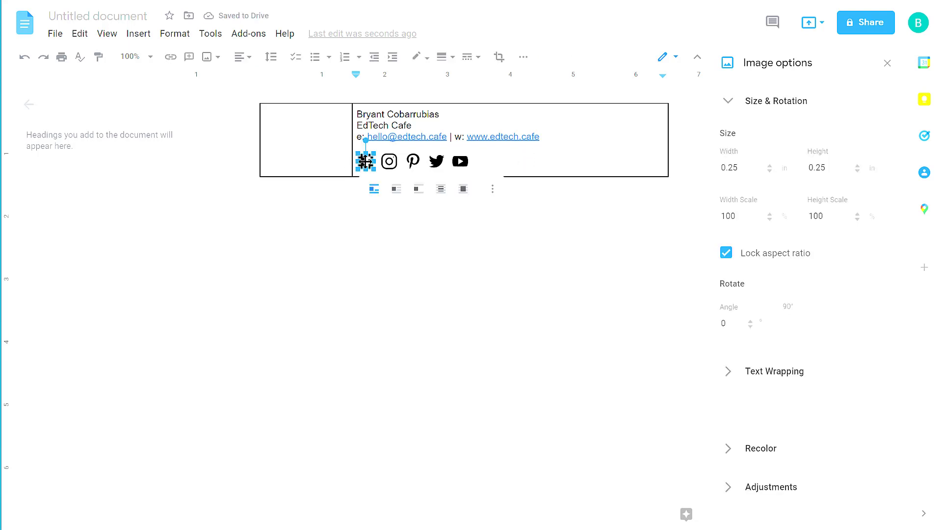
{"action": "left_click", "coordinate": [169, 58]}
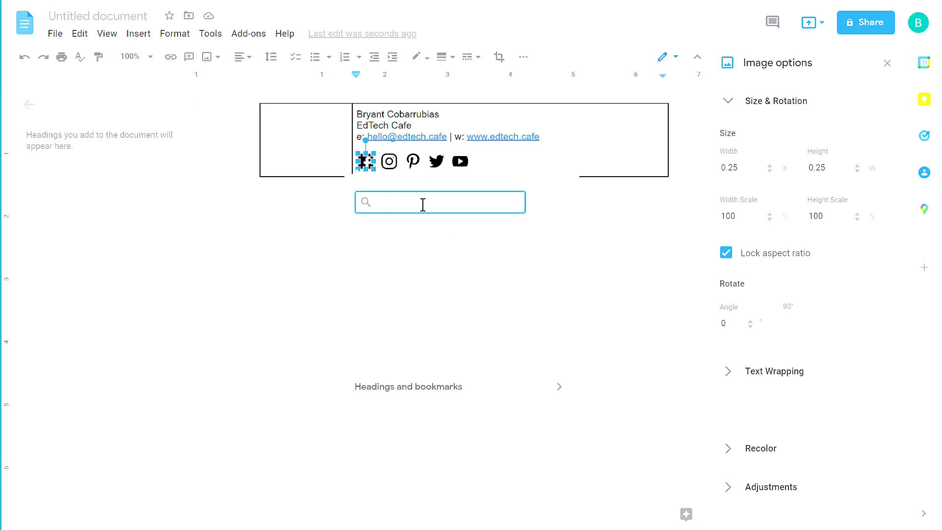
{"action": "type", "text": "facebook.com"}
{"action": "key", "text": "Return"}
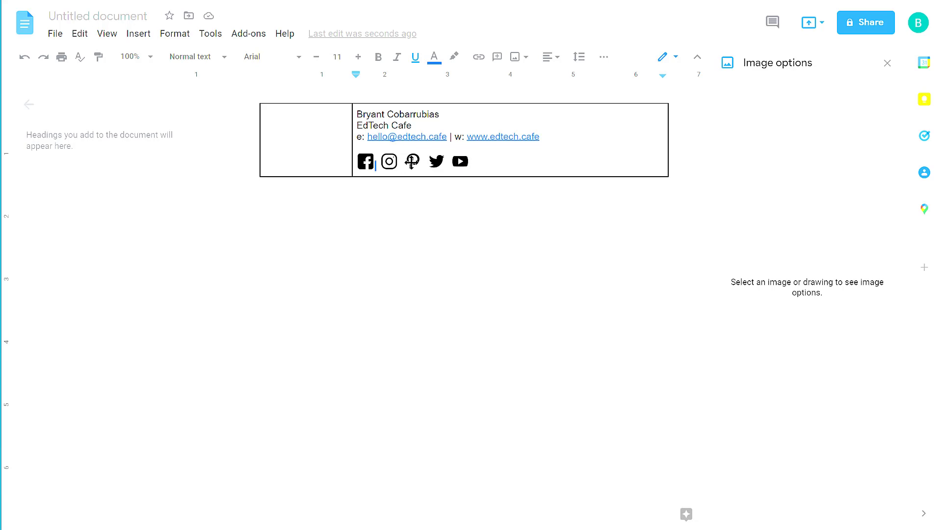
Step: Remove the trial me.jpg photo from the left cell, then start a new Google Drawings file from Drive
{"action": "left_click_drag", "start_coordinate": [409, 137], "coordinate": [328, 114]}
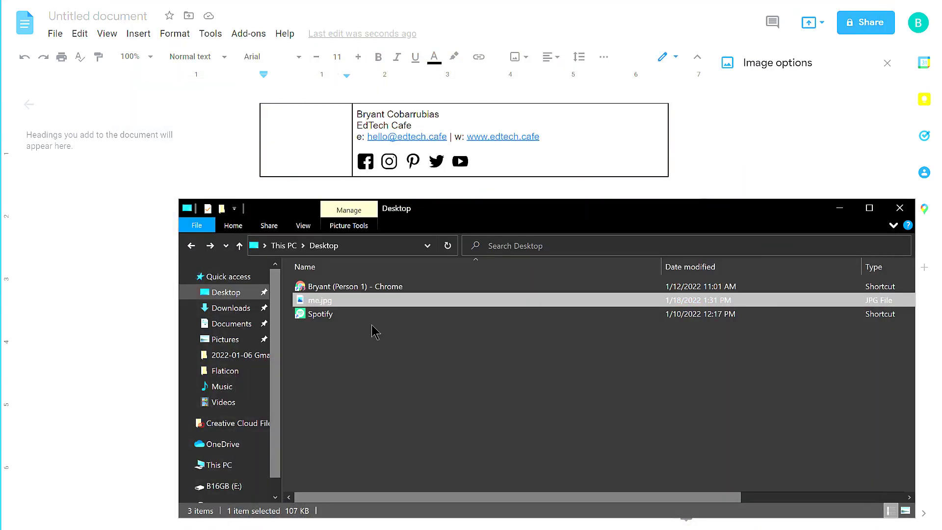
{"action": "mouse_move", "coordinate": [319, 300]}
{"action": "left_mouse_down"}
{"action": "mouse_move", "coordinate": [358, 268]}
{"action": "mouse_move", "coordinate": [302, 146]}
{"action": "left_mouse_up"}
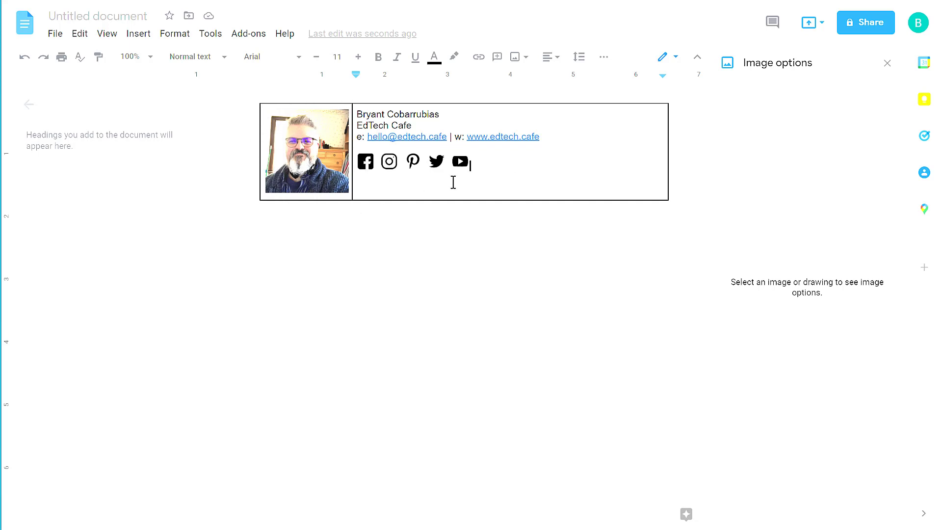
{"action": "left_click", "coordinate": [313, 162]}
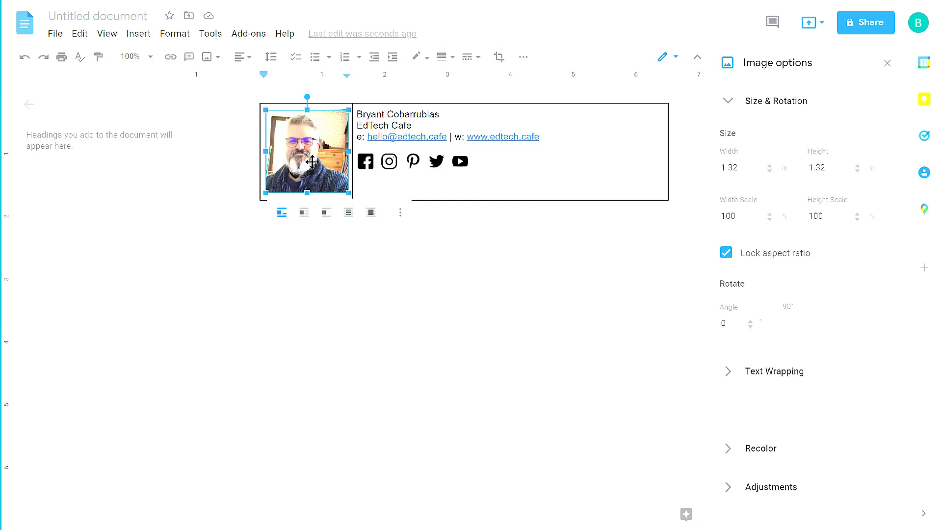
{"action": "key", "text": "Delete"}
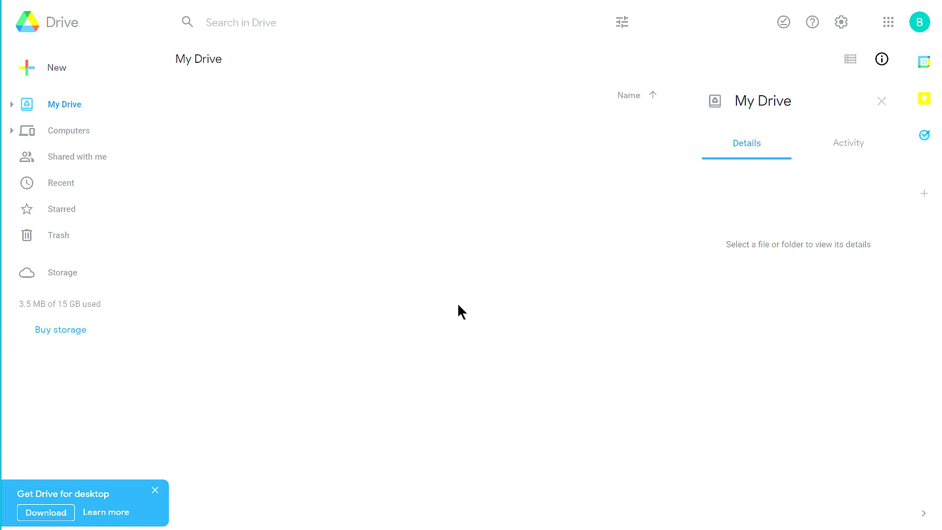
{"action": "left_click", "coordinate": [59, 76]}
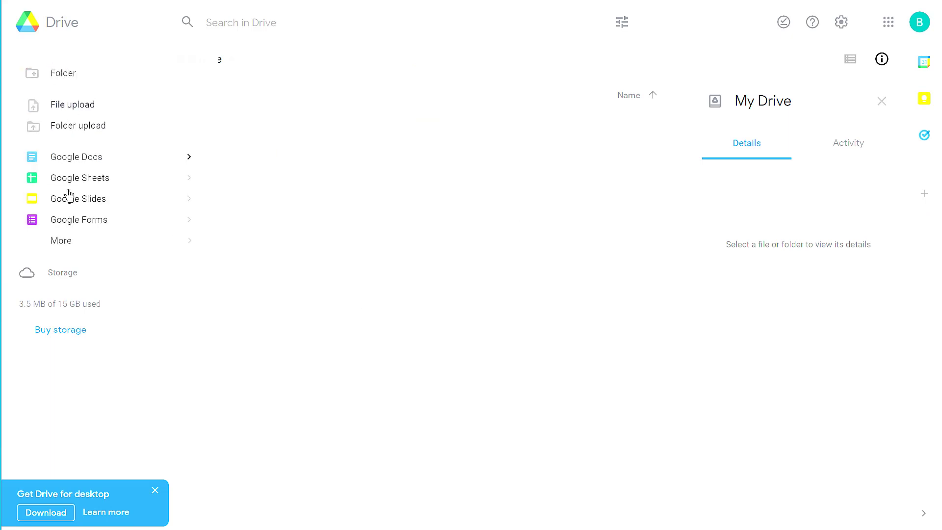
{"action": "mouse_move", "coordinate": [65, 248]}
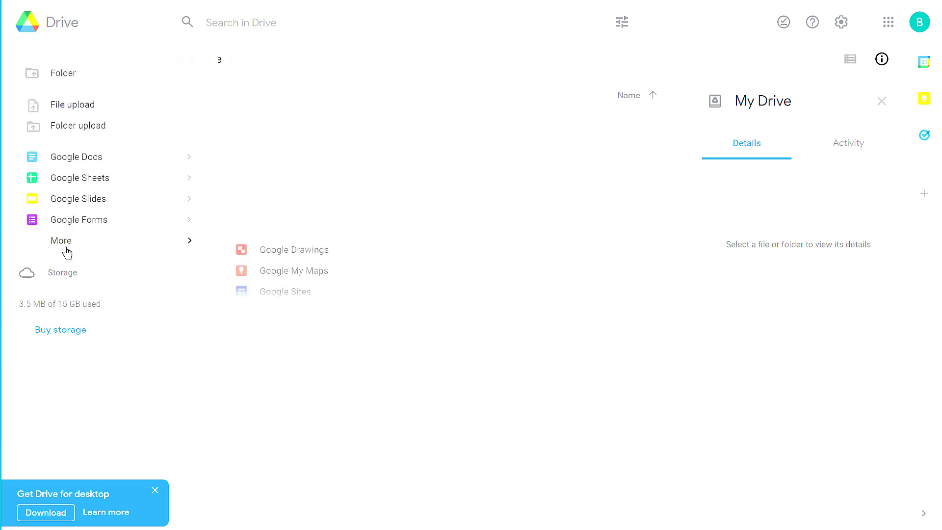
Step: Create a new Google Drawings drawing and drop me.jpg onto its canvas
{"action": "left_click", "coordinate": [306, 259]}
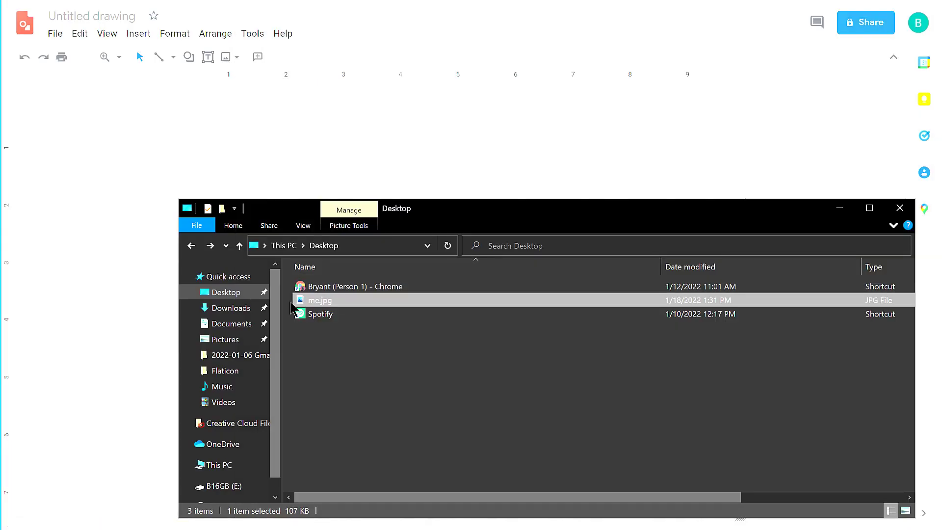
{"action": "left_click_drag", "start_coordinate": [321, 300], "coordinate": [369, 157]}
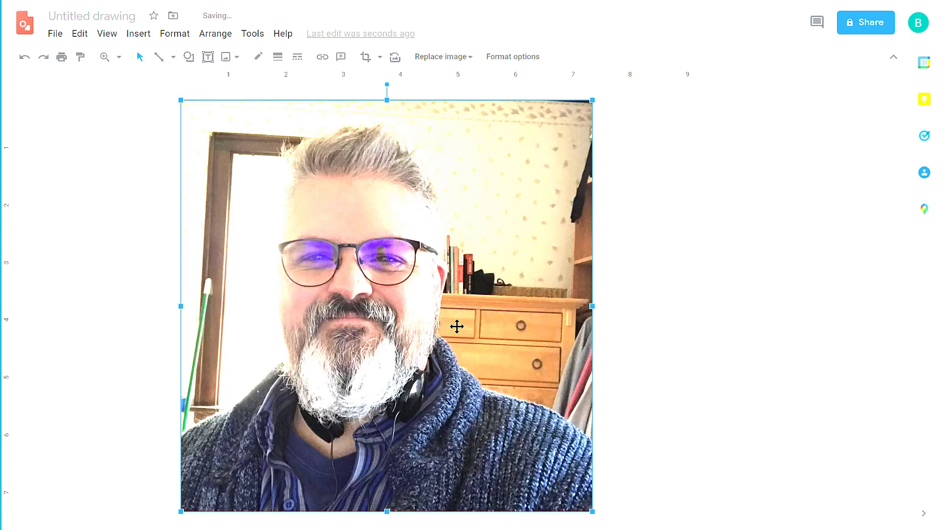
{"action": "left_click_drag", "start_coordinate": [457, 324], "coordinate": [448, 314]}
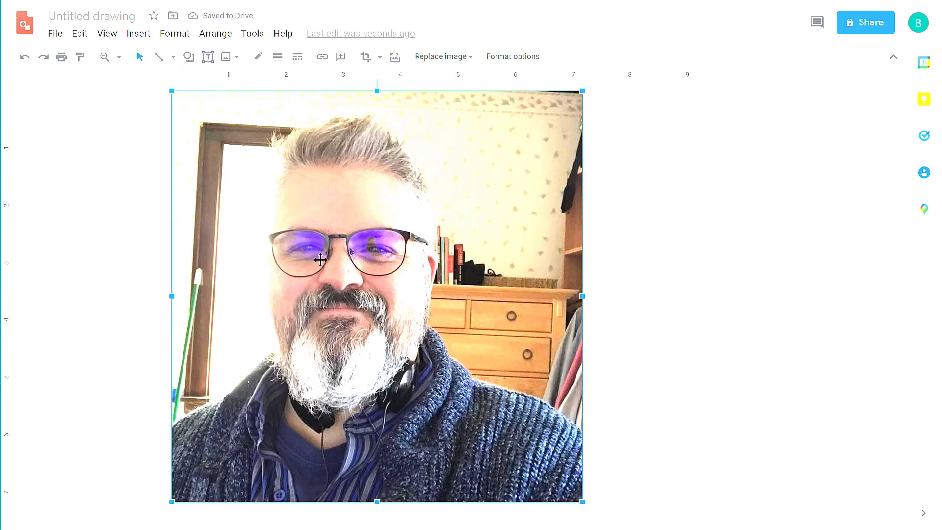
Step: Trim the drawing canvas to the photo's edges and reselect the photo
{"action": "left_click", "coordinate": [627, 340]}
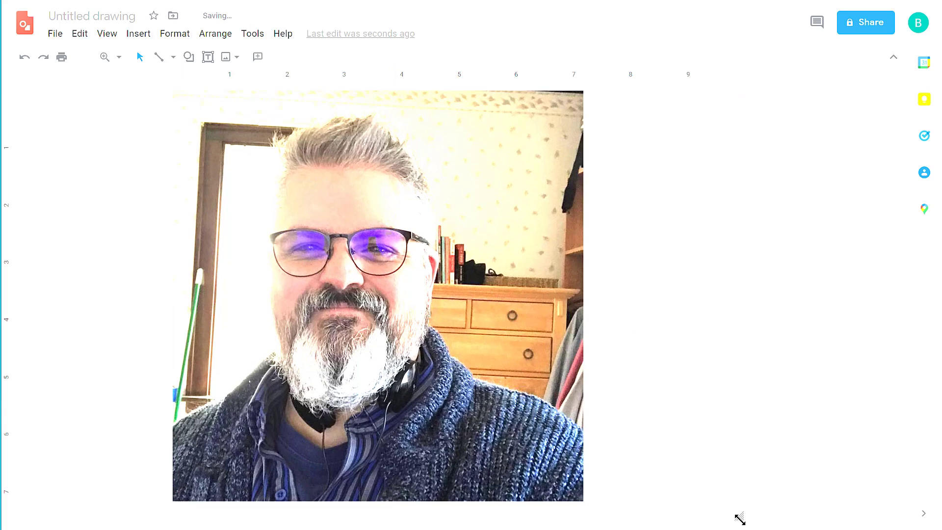
{"action": "left_click_drag", "start_coordinate": [739, 518], "coordinate": [584, 501]}
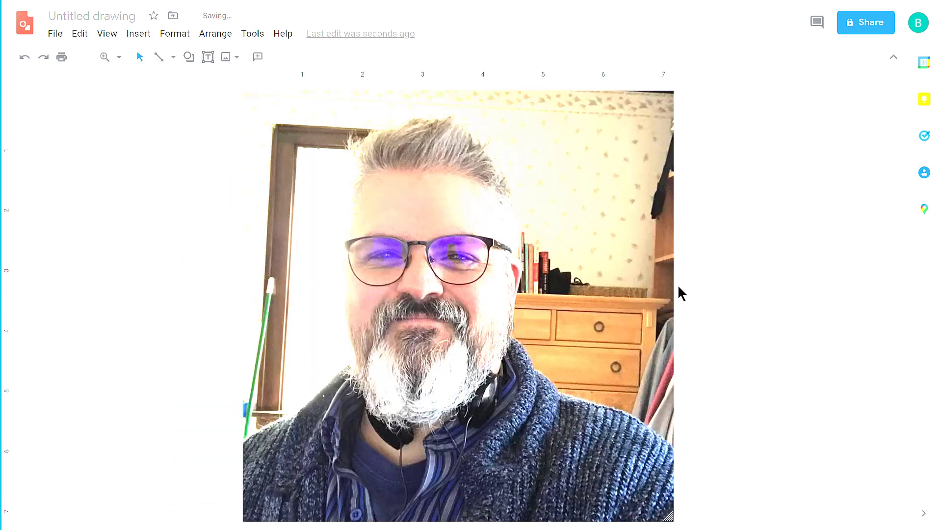
{"action": "left_click", "coordinate": [492, 183]}
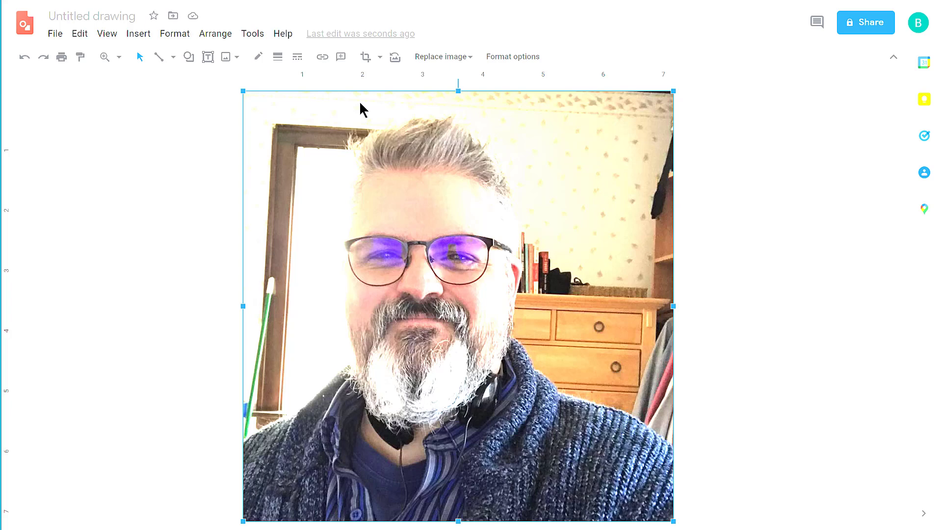
Step: Try an oval mask on the photo, then undo it
{"action": "left_click", "coordinate": [380, 58]}
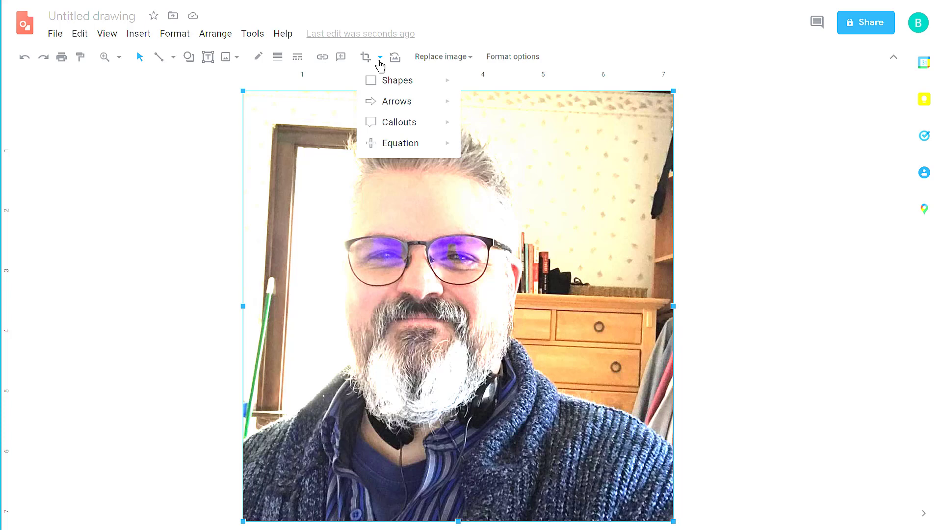
{"action": "mouse_move", "coordinate": [383, 86]}
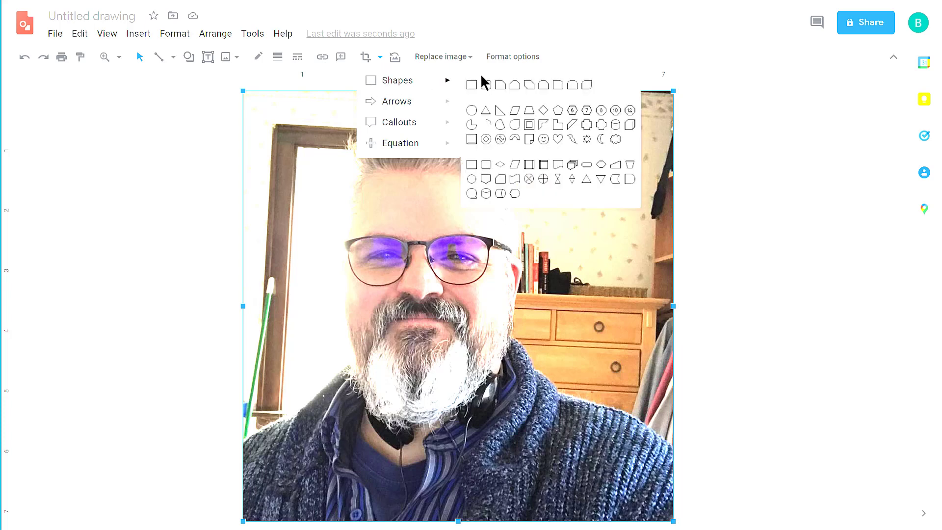
{"action": "mouse_move", "coordinate": [415, 92]}
{"action": "left_click", "coordinate": [472, 111]}
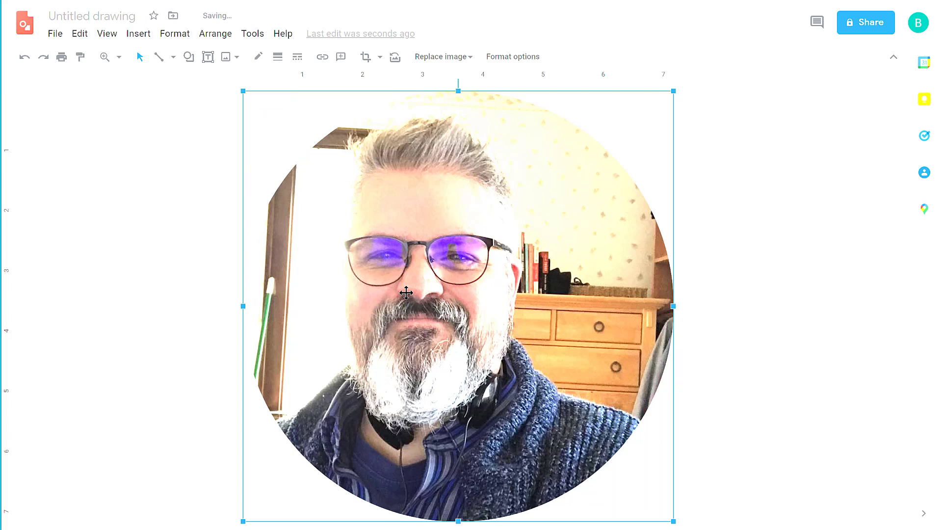
{"action": "key", "text": "ctrl+z"}
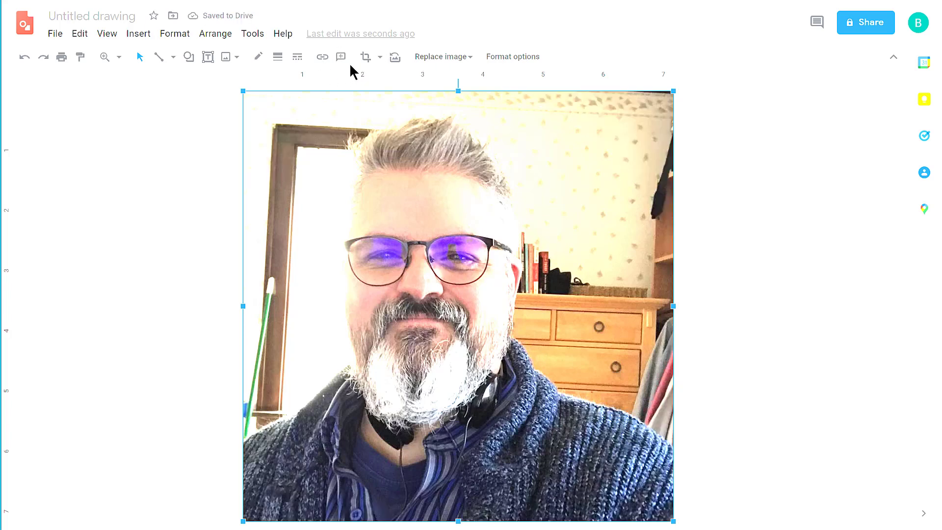
Step: Mask the photo with the Rounded rectangle shape
{"action": "left_click", "coordinate": [381, 57]}
{"action": "mouse_move", "coordinate": [392, 90]}
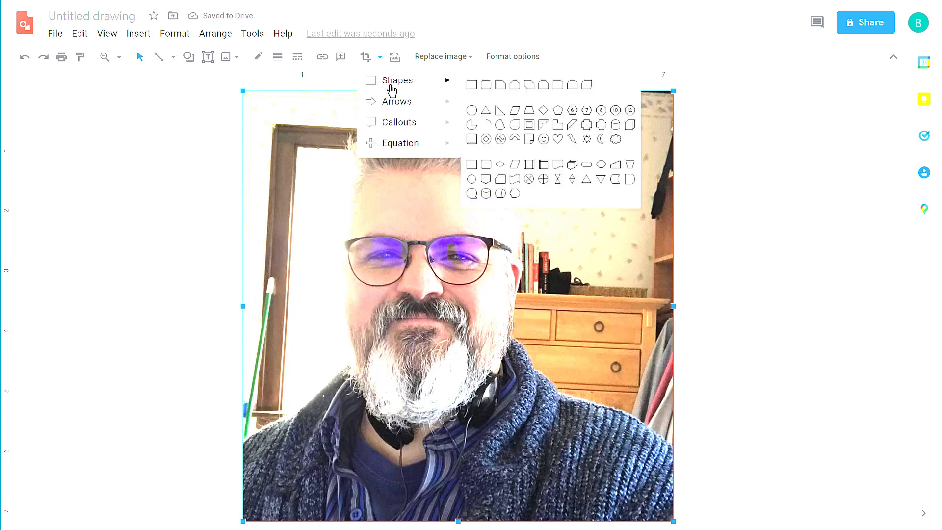
{"action": "left_click", "coordinate": [486, 88]}
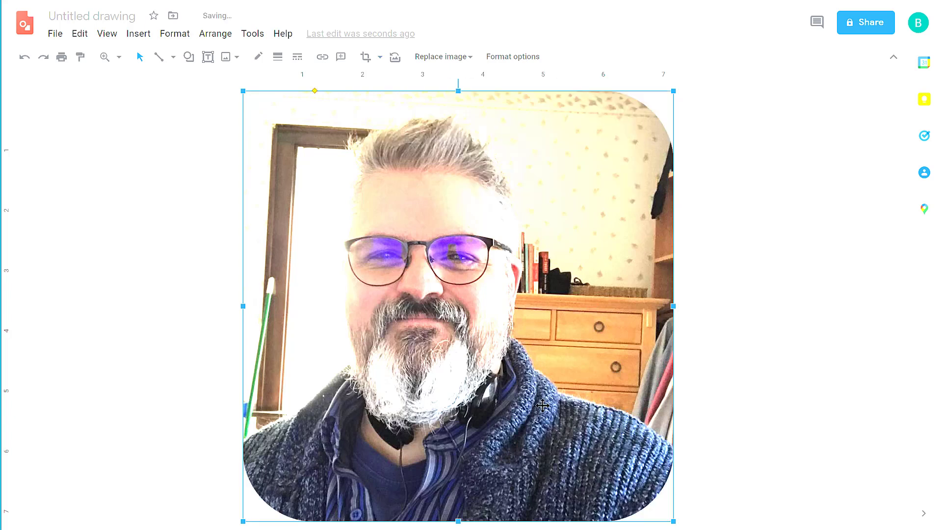
{"action": "left_click", "coordinate": [774, 410]}
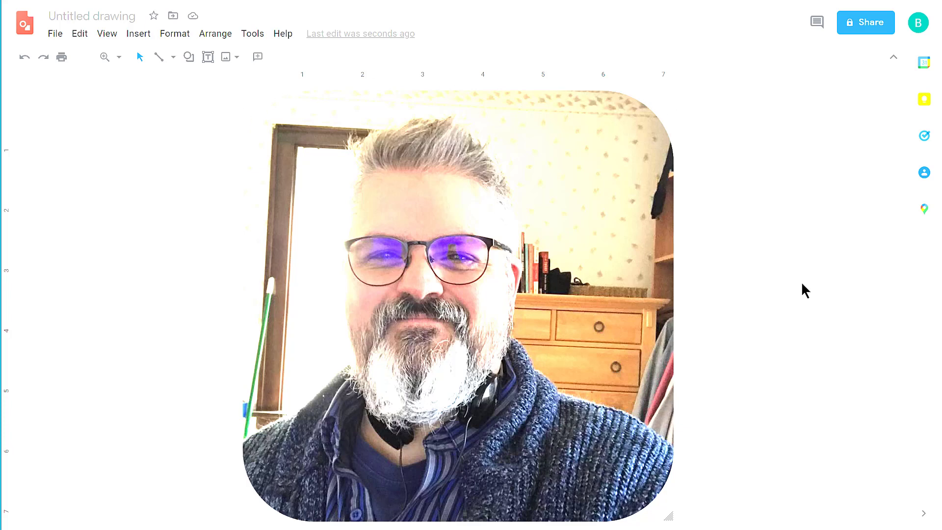
Step: Rename the drawing to 'profile'
{"action": "left_click", "coordinate": [104, 16]}
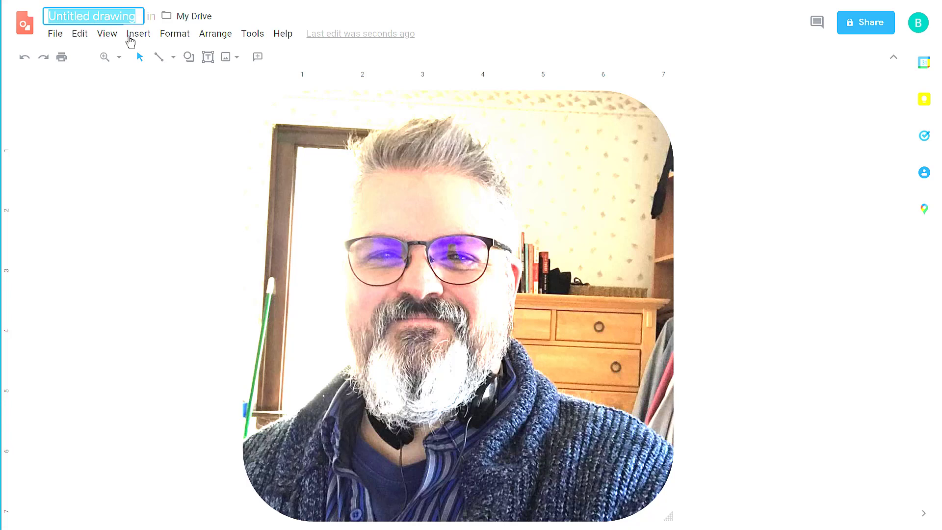
{"action": "type", "text": "profile"}
{"action": "key", "text": "Return"}
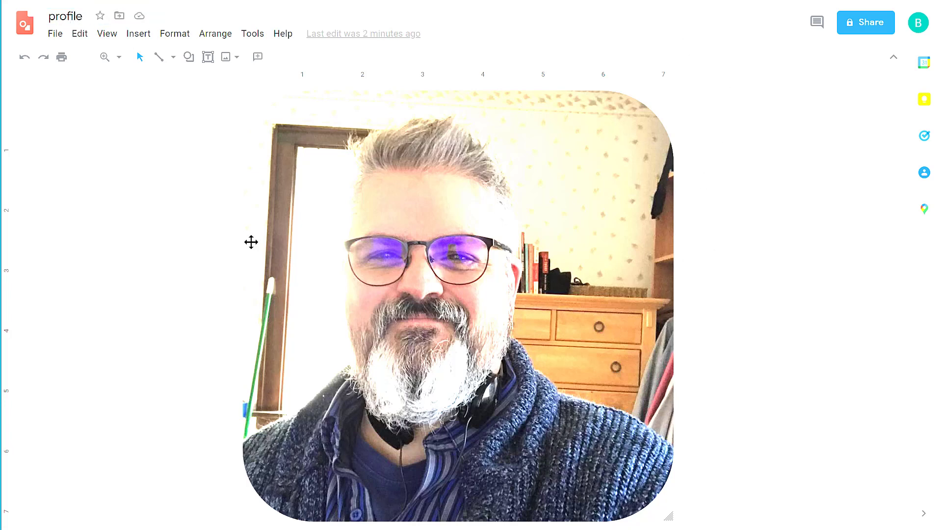
Step: Download the drawing as a PNG image (.png)
{"action": "left_click", "coordinate": [54, 35]}
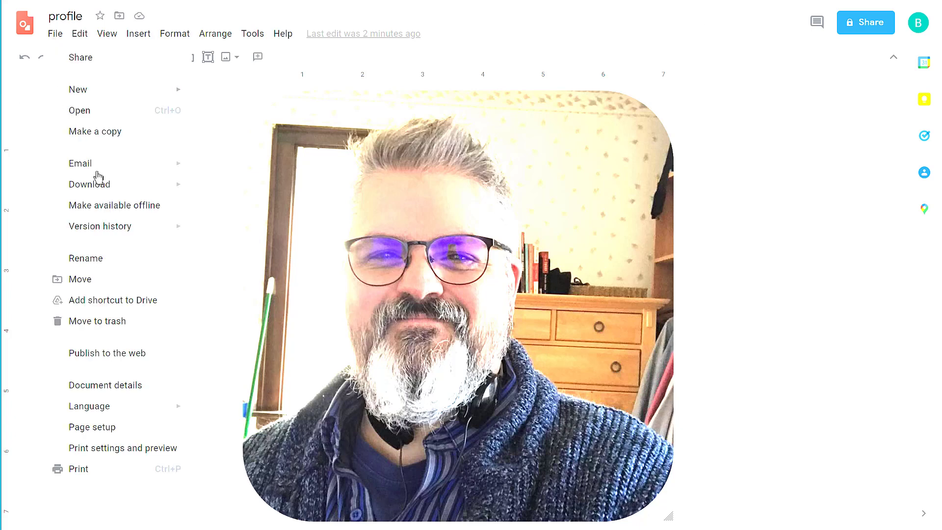
{"action": "mouse_move", "coordinate": [103, 195]}
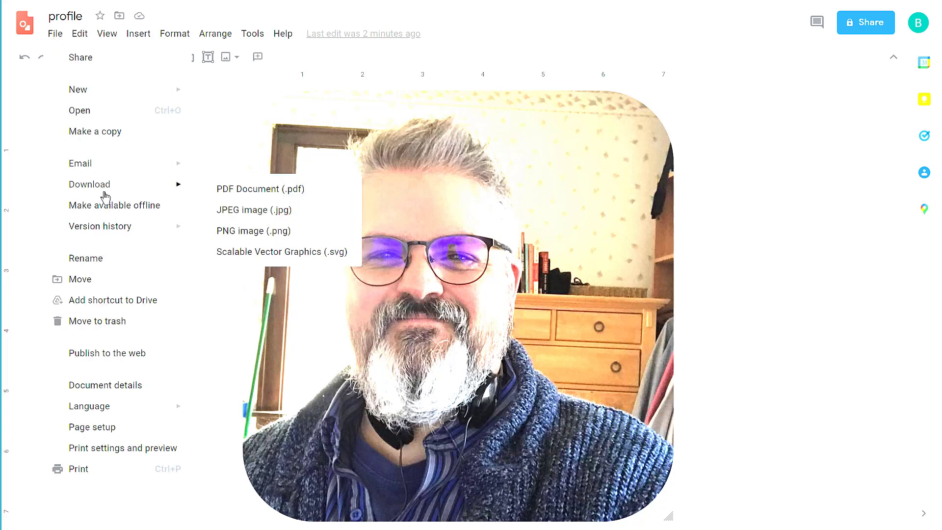
{"action": "left_click", "coordinate": [226, 236]}
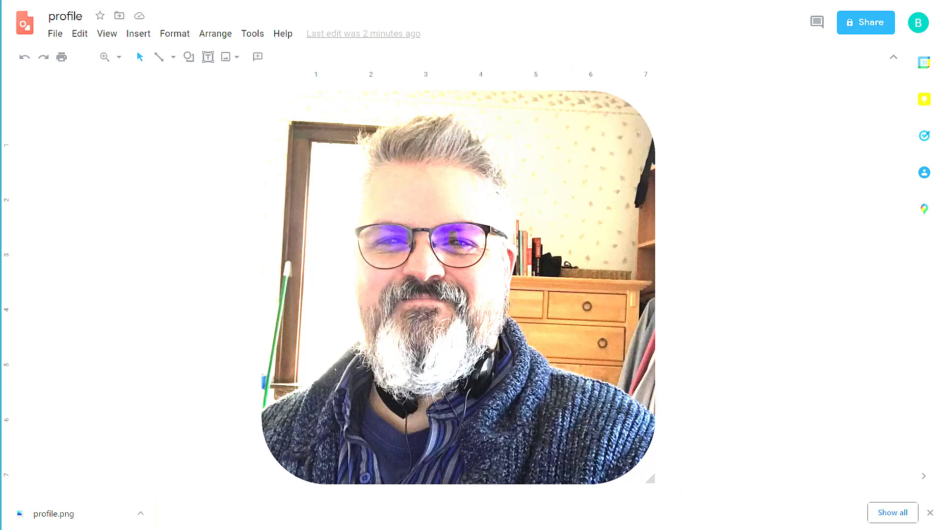
Step: Drop profile.png into the signature table's empty left cell and resize it to 0.91 in
{"action": "key", "text": "ctrl+Tab"}
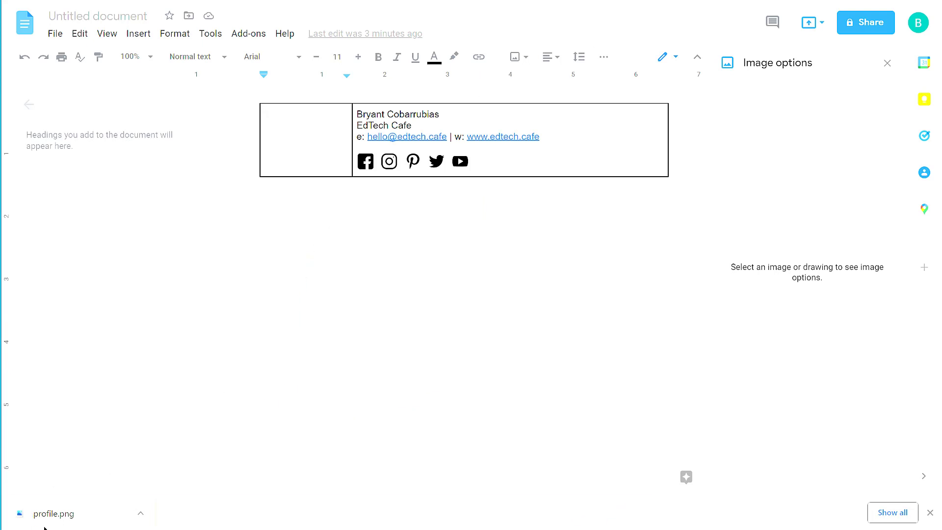
{"action": "left_click_drag", "start_coordinate": [54, 523], "coordinate": [283, 132]}
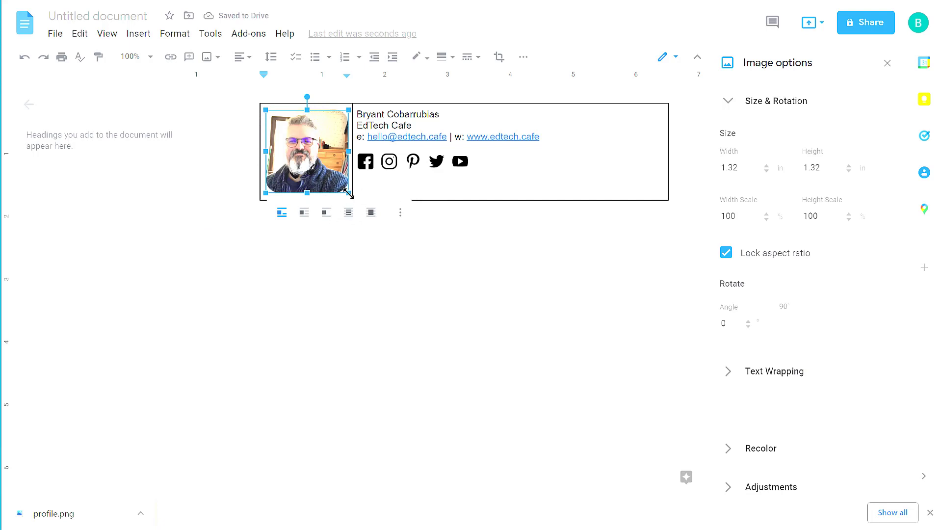
{"action": "left_click_drag", "start_coordinate": [349, 193], "coordinate": [335, 144]}
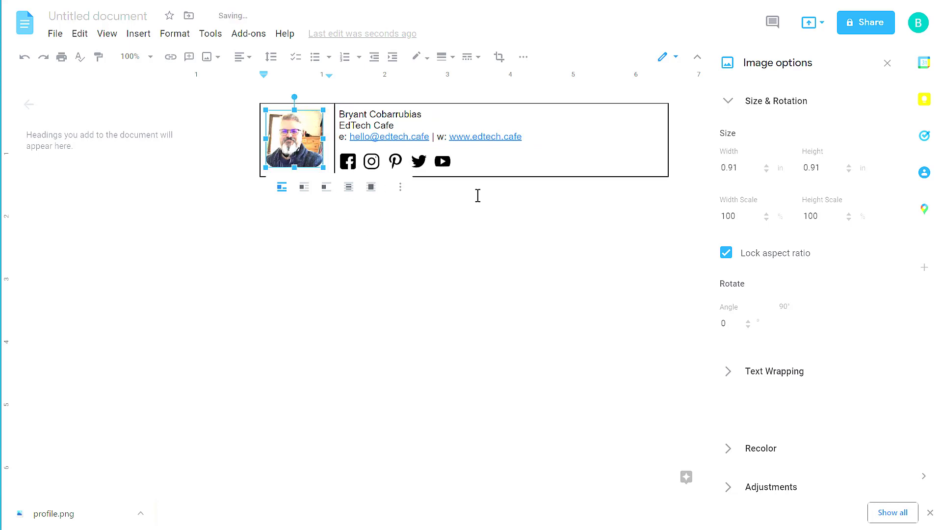
{"action": "left_click", "coordinate": [511, 163]}
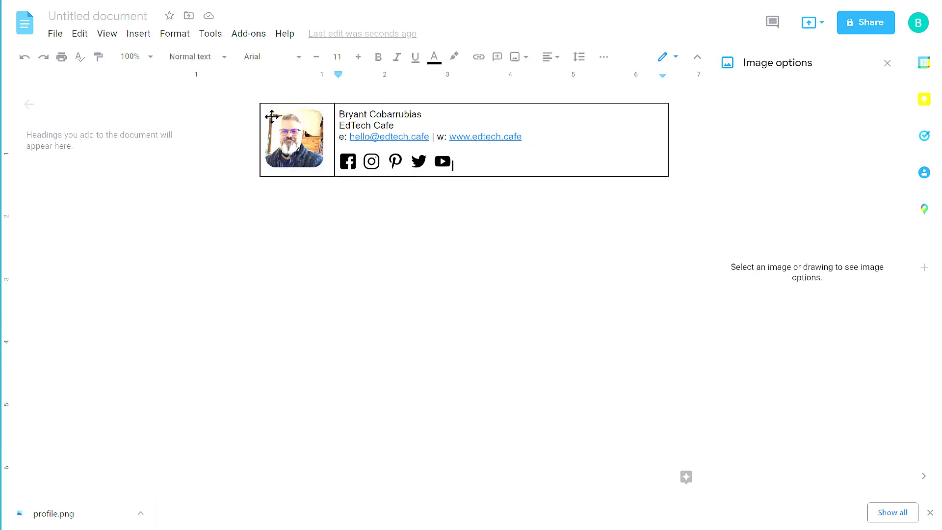
Step: Set the table border width to 0 pt in Table properties
{"action": "right_click", "coordinate": [484, 177]}
{"action": "scroll", "coordinate": [578, 333], "scroll_direction": "down", "scroll_amount": 4}
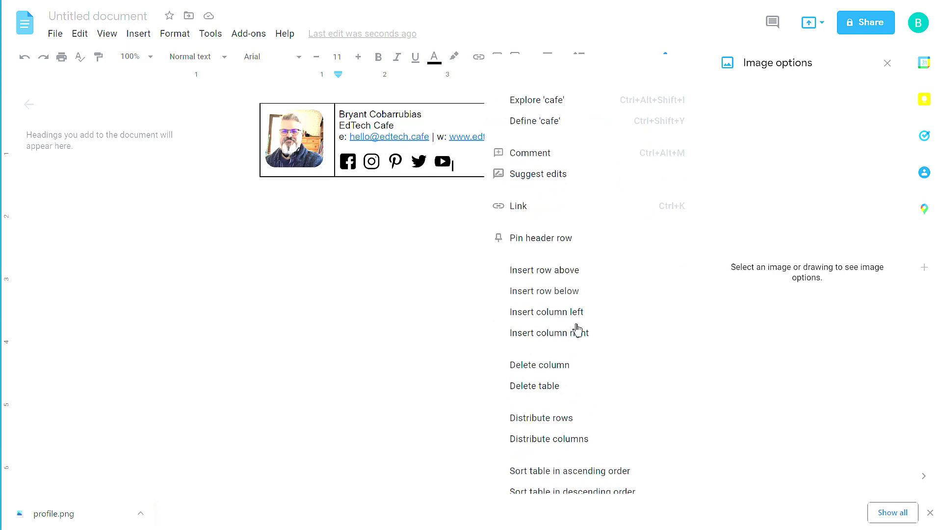
{"action": "left_click", "coordinate": [560, 413]}
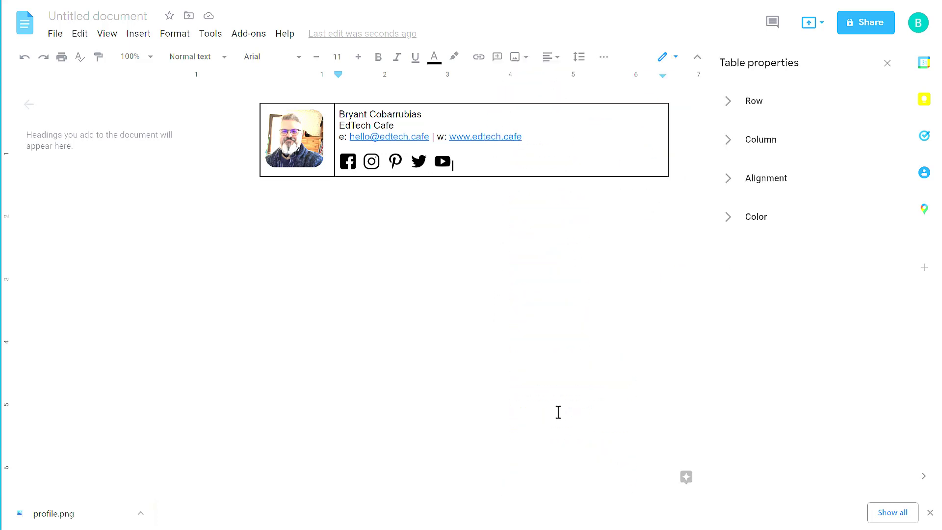
{"action": "left_click", "coordinate": [740, 227]}
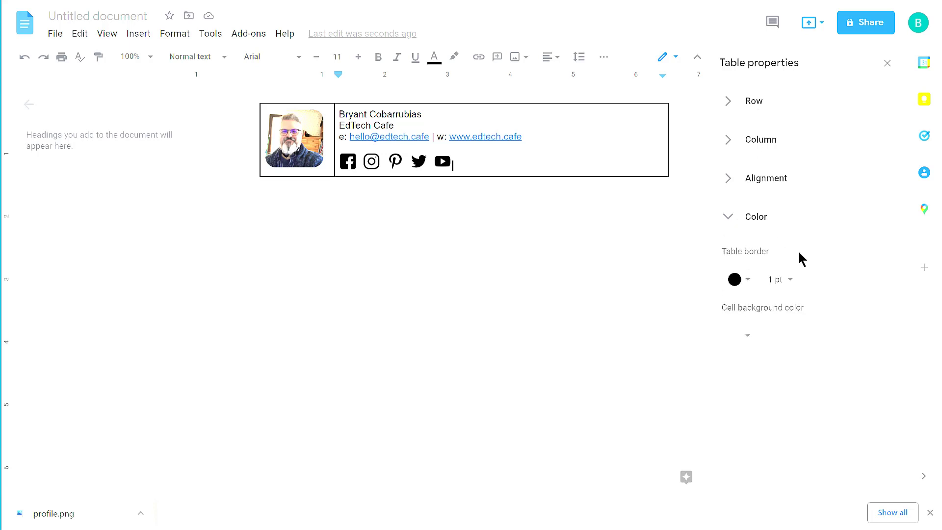
{"action": "left_click", "coordinate": [790, 288]}
{"action": "left_click", "coordinate": [813, 218]}
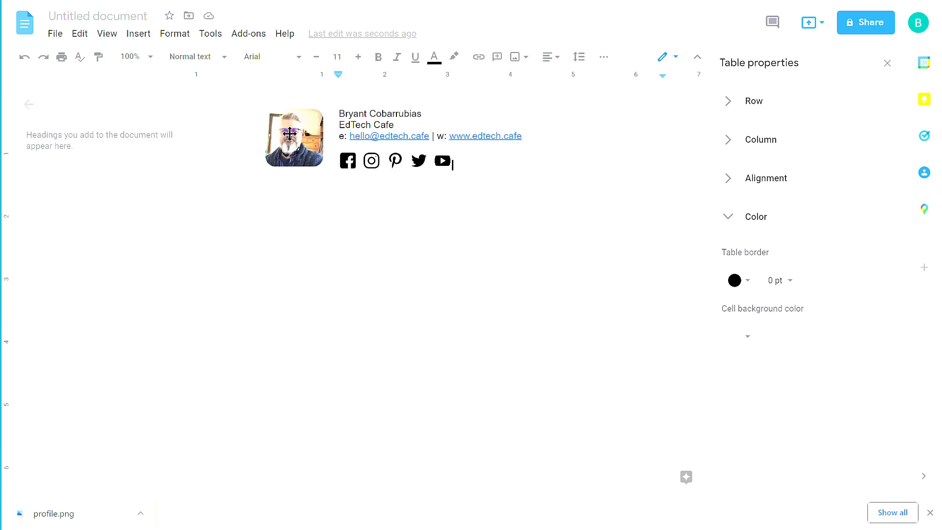
Step: Add a 1.5 pt vertical divider line between the photo and the text cell
{"action": "left_click", "coordinate": [334, 134]}
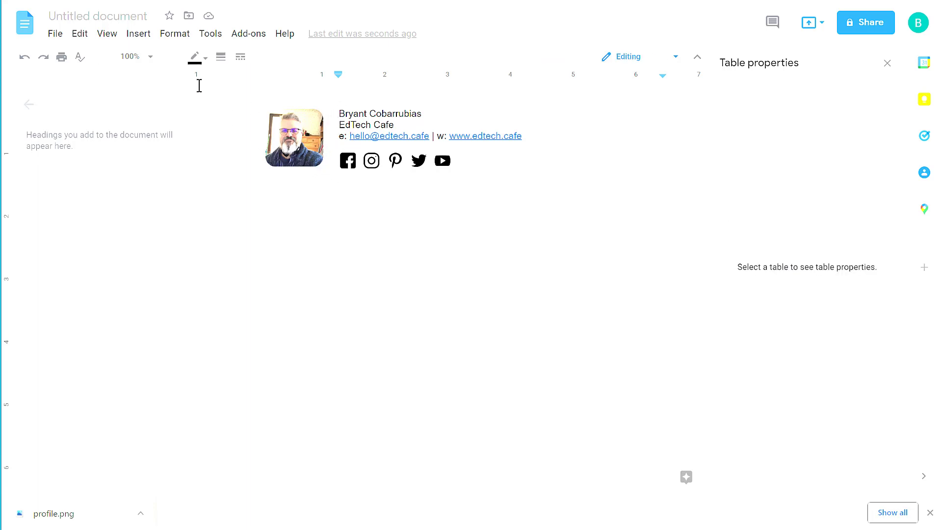
{"action": "left_click", "coordinate": [221, 58]}
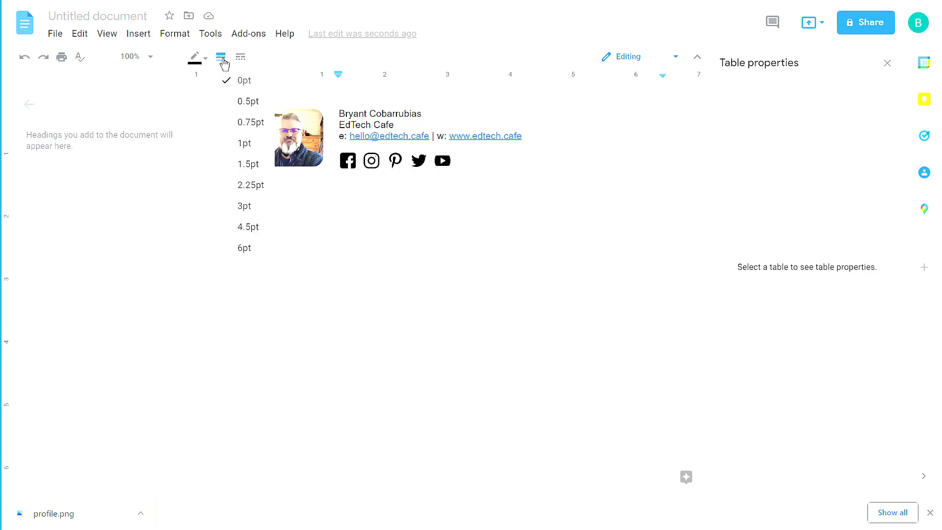
{"action": "left_click", "coordinate": [250, 166]}
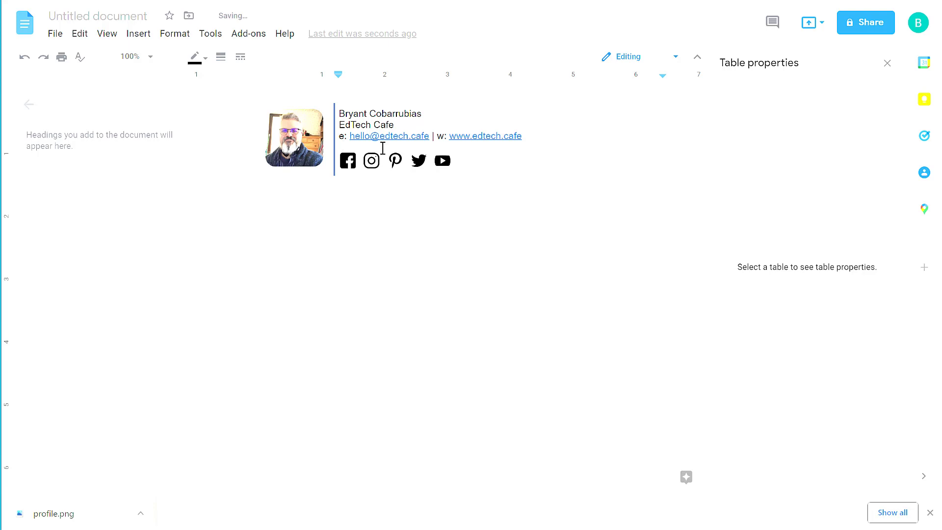
{"action": "left_click", "coordinate": [382, 149]}
{"action": "left_click", "coordinate": [499, 235]}
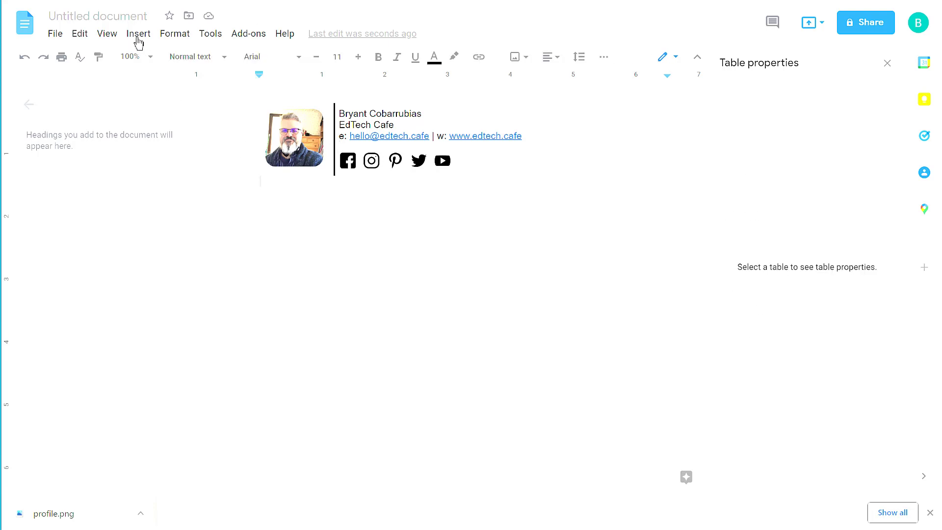
Step: Rename the document to 'signature'
{"action": "left_click", "coordinate": [110, 18]}
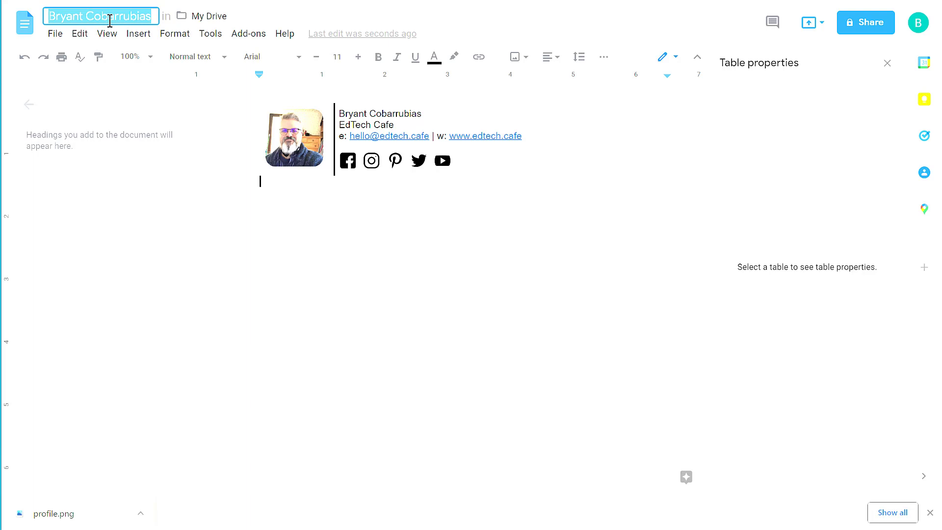
{"action": "type", "text": "signature"}
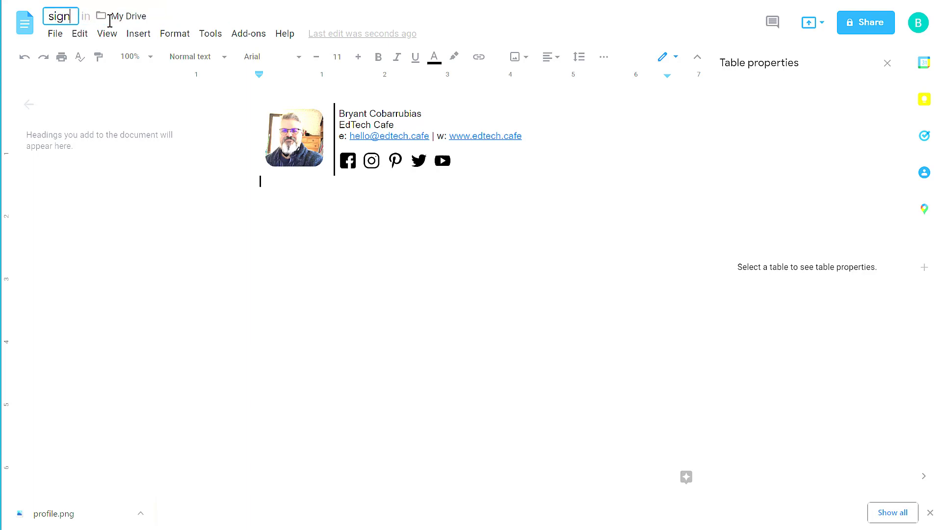
{"action": "key", "text": "Return"}
Step: Set the signature table text in Oswald and enlarge the name line's font size
{"action": "scroll", "coordinate": [505, 227], "scroll_direction": "up", "scroll_amount": 1}
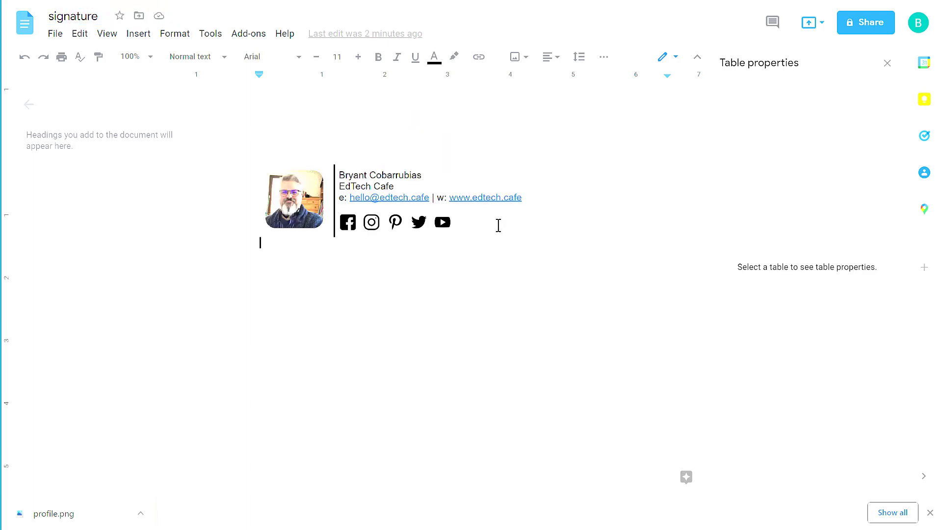
{"action": "left_click", "coordinate": [390, 181]}
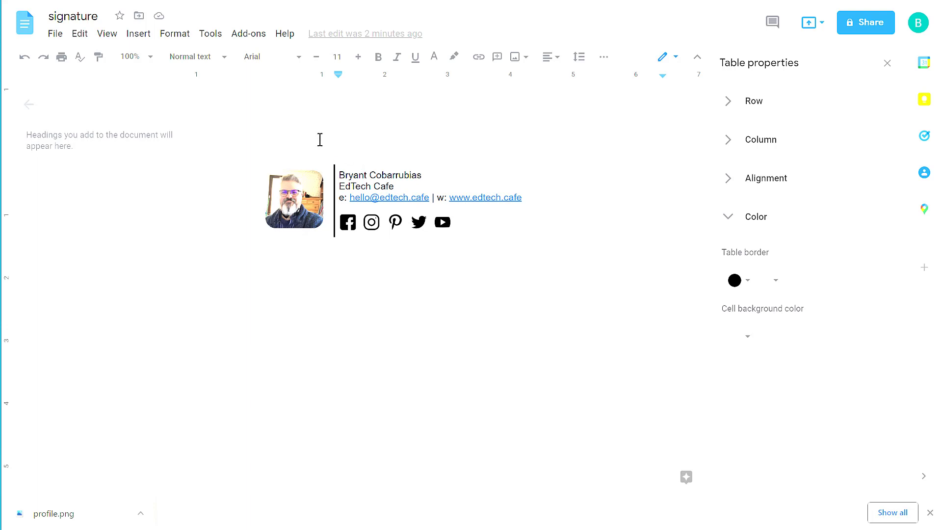
{"action": "left_click", "coordinate": [300, 58]}
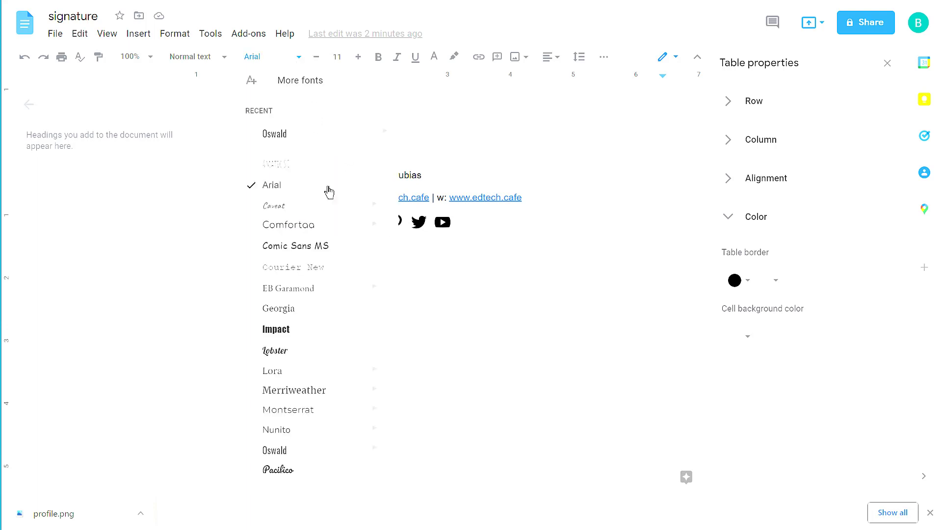
{"action": "scroll", "coordinate": [335, 344], "scroll_direction": "down", "scroll_amount": 1}
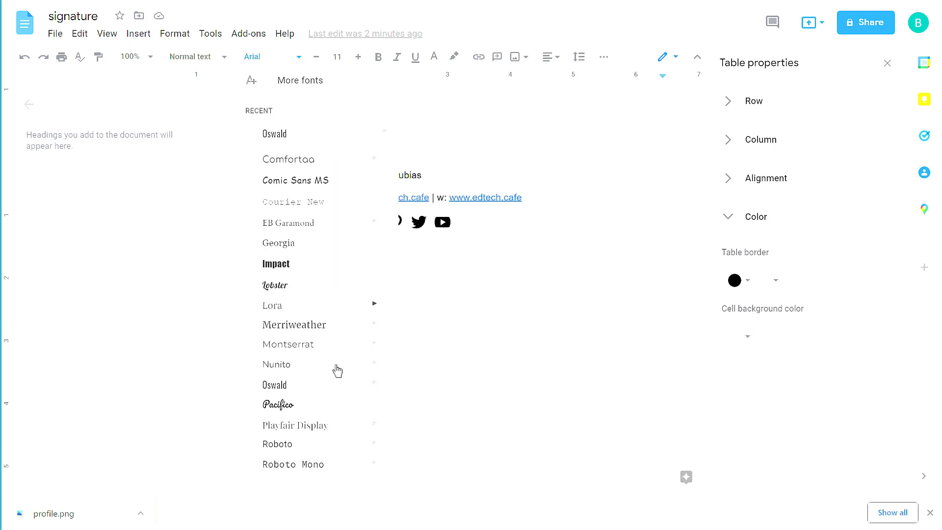
{"action": "left_click", "coordinate": [288, 385]}
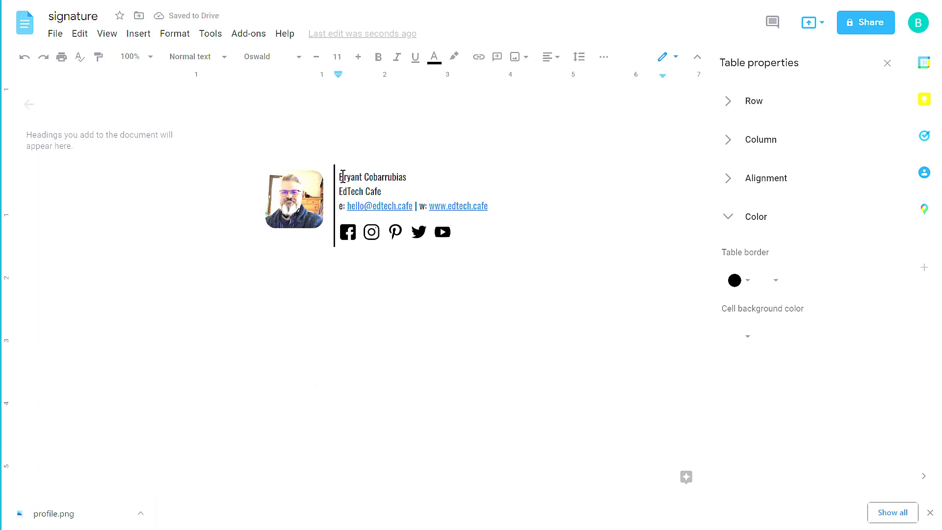
{"action": "left_click", "coordinate": [358, 57]}
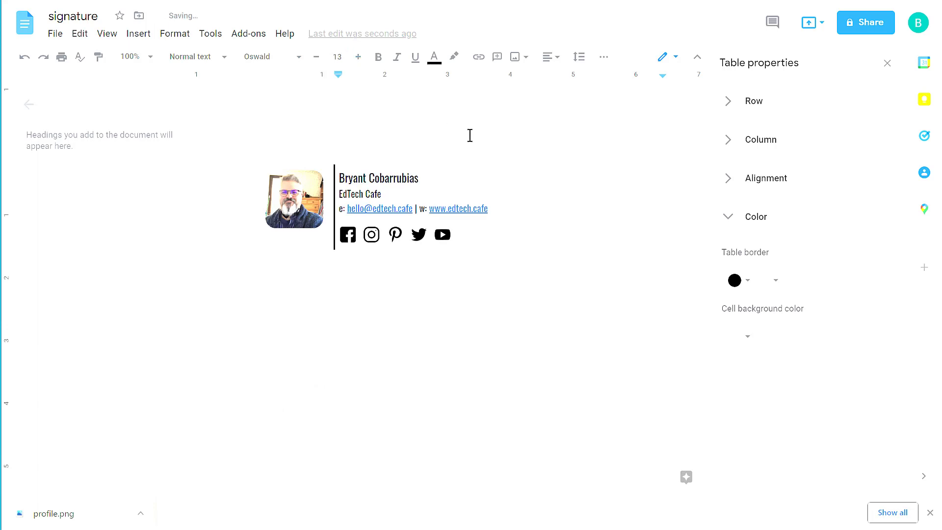
{"action": "left_click", "coordinate": [510, 250]}
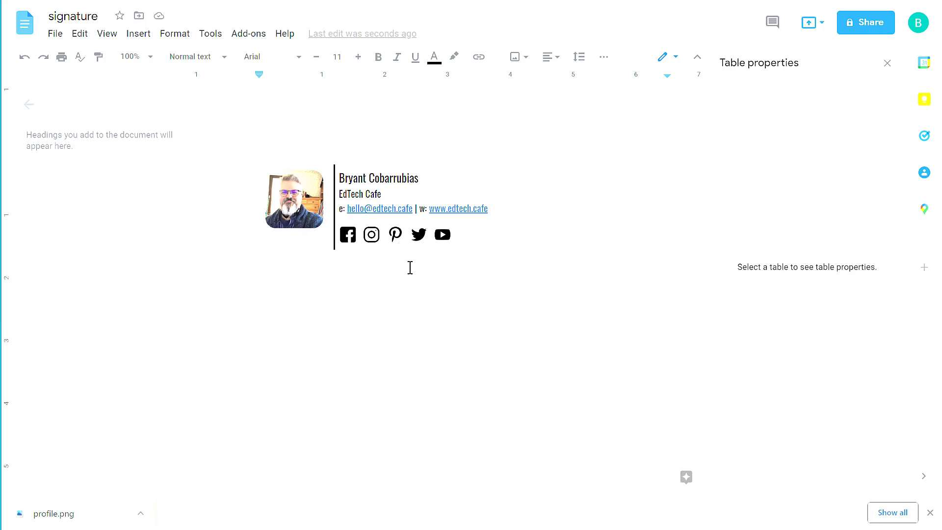
Step: Select all of the signature document and copy it via the Edit menu
{"action": "left_click", "coordinate": [81, 39]}
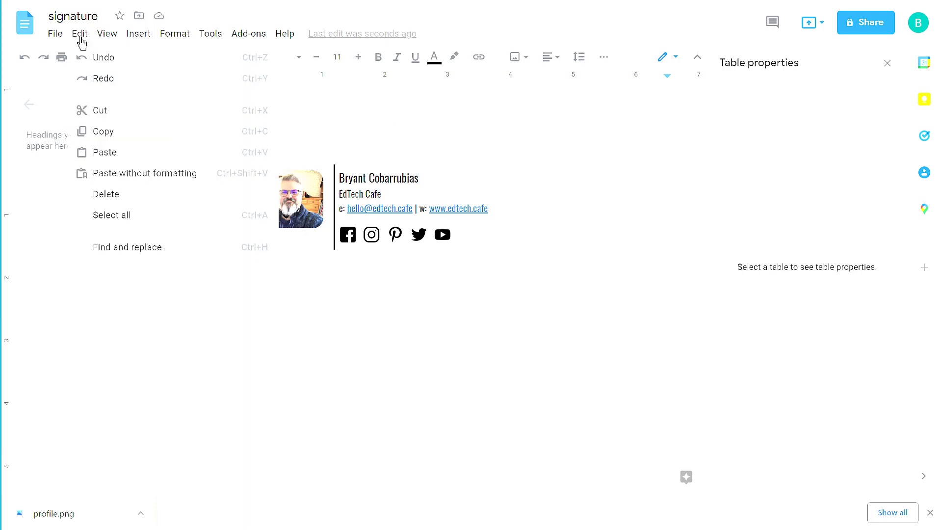
{"action": "left_click", "coordinate": [114, 216]}
{"action": "left_click", "coordinate": [81, 39]}
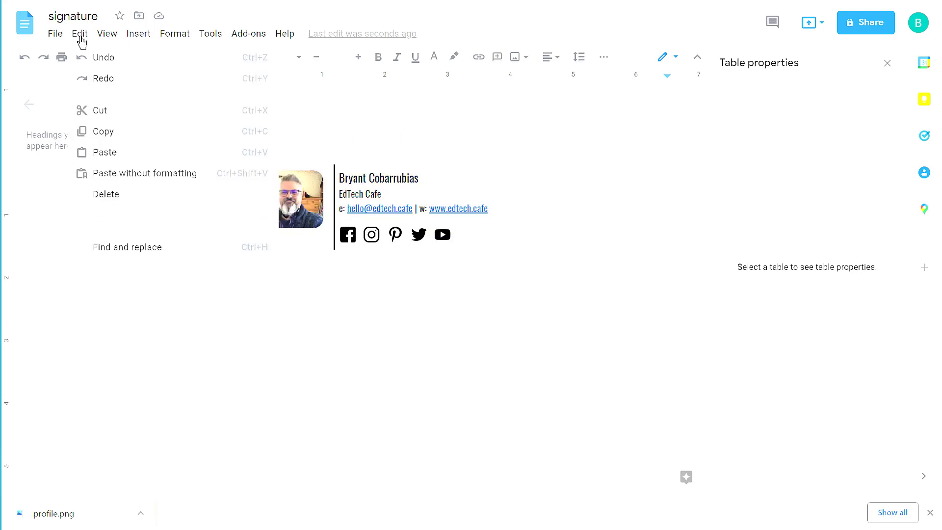
{"action": "left_click", "coordinate": [103, 131]}
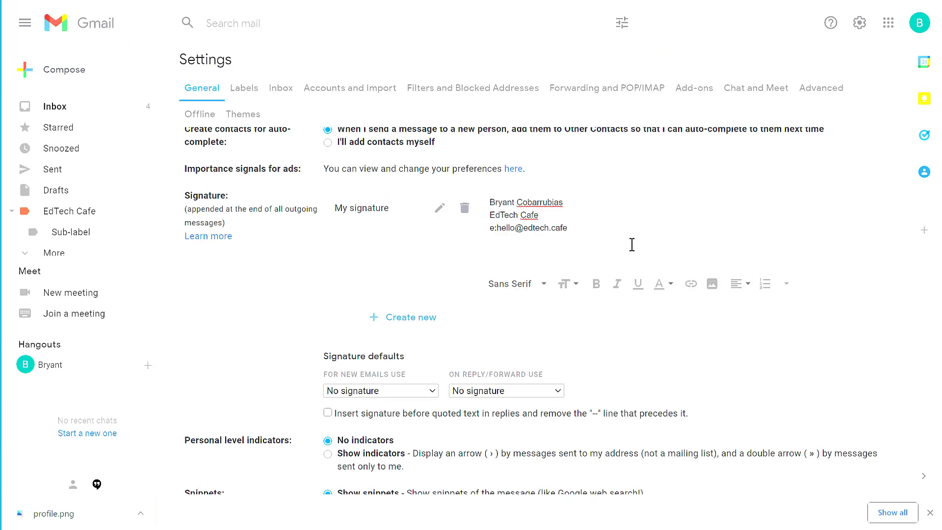
Step: Delete the old Gmail signature text and paste the Docs signature in its place
{"action": "left_click_drag", "start_coordinate": [631, 244], "coordinate": [468, 193]}
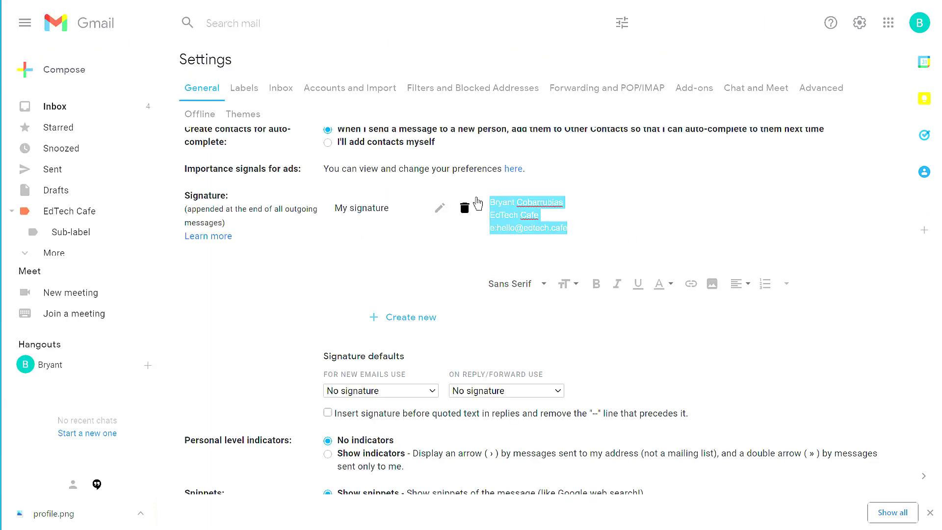
{"action": "key", "text": "Delete"}
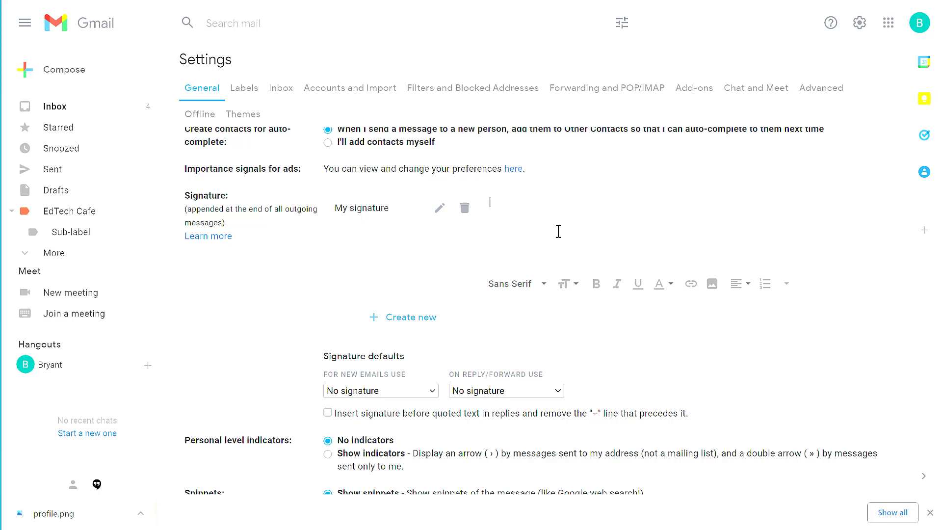
{"action": "right_click", "coordinate": [512, 209]}
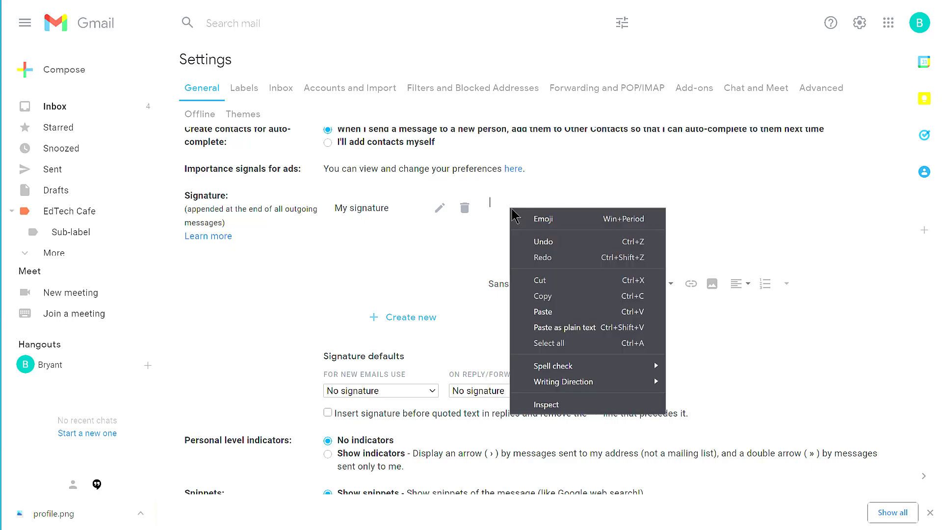
{"action": "left_click", "coordinate": [558, 312]}
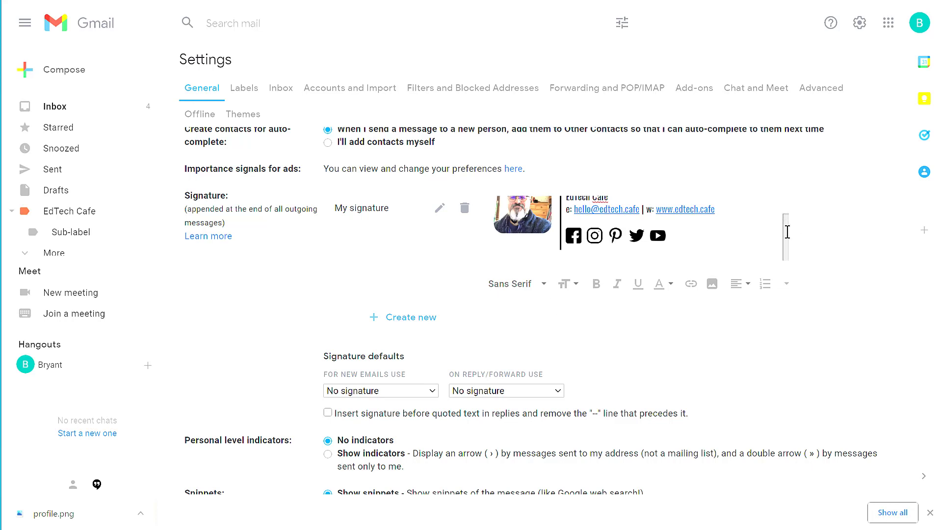
{"action": "left_click_drag", "start_coordinate": [787, 233], "coordinate": [772, 208]}
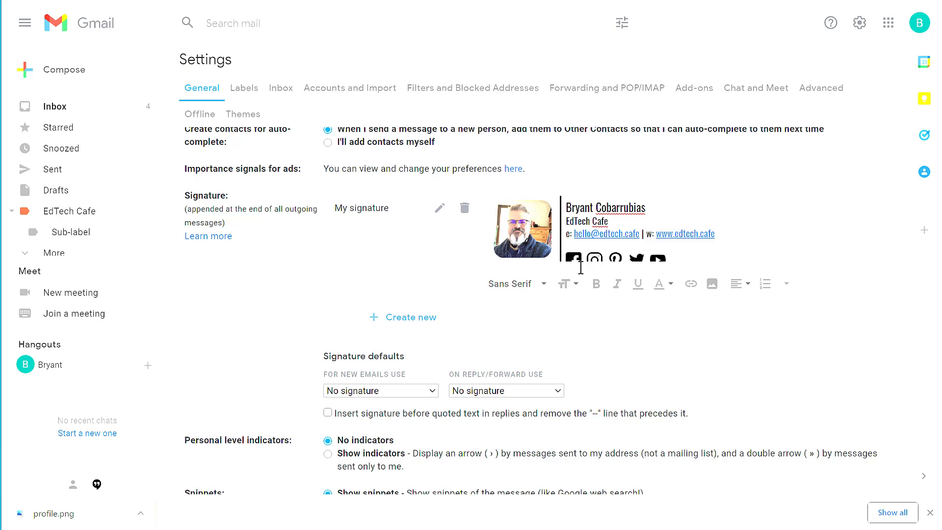
Step: Make My signature the default for new emails, leaving the reply/forward signature choice unchanged
{"action": "scroll", "coordinate": [589, 275], "scroll_direction": "down", "scroll_amount": 1}
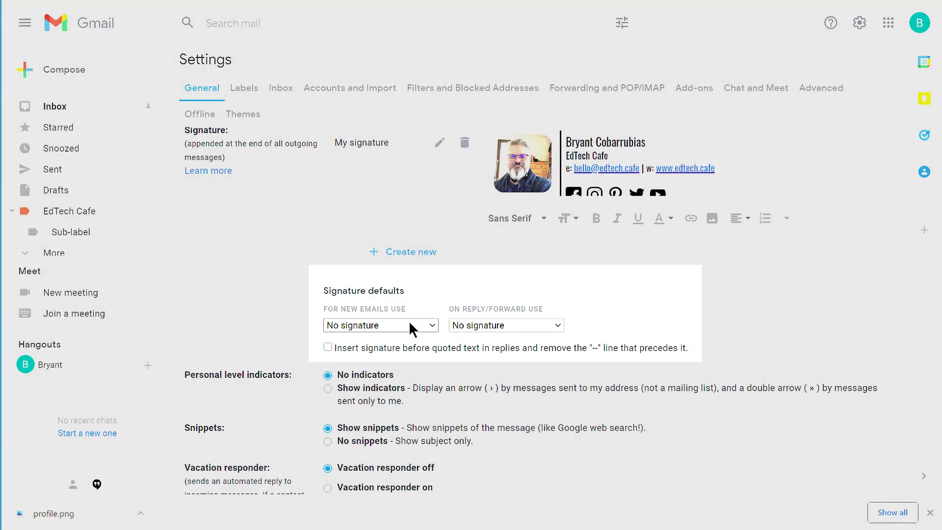
{"action": "left_click", "coordinate": [411, 324]}
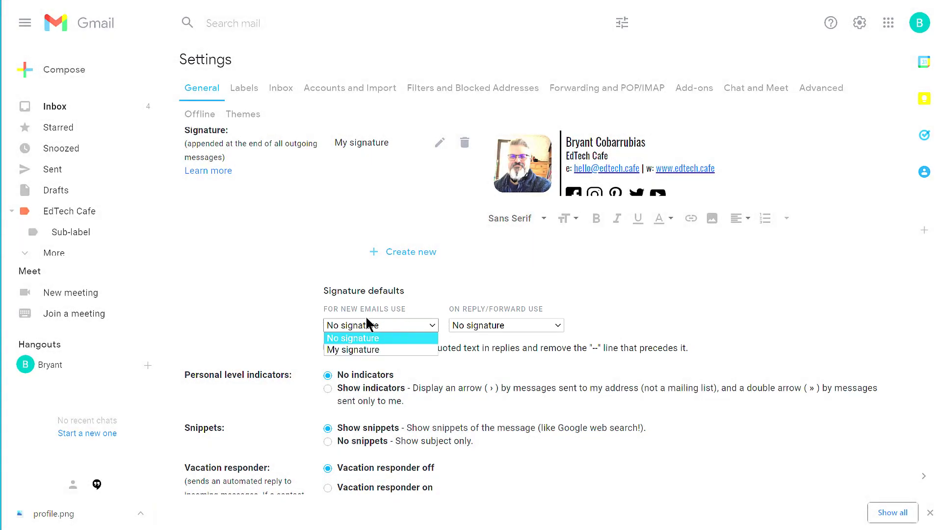
{"action": "left_click", "coordinate": [348, 349]}
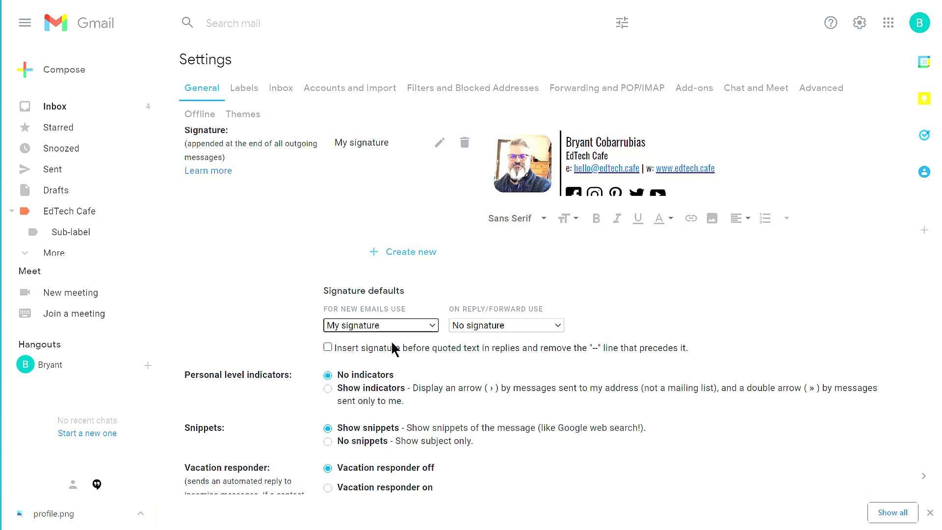
{"action": "left_click", "coordinate": [609, 321]}
{"action": "left_click", "coordinate": [464, 327]}
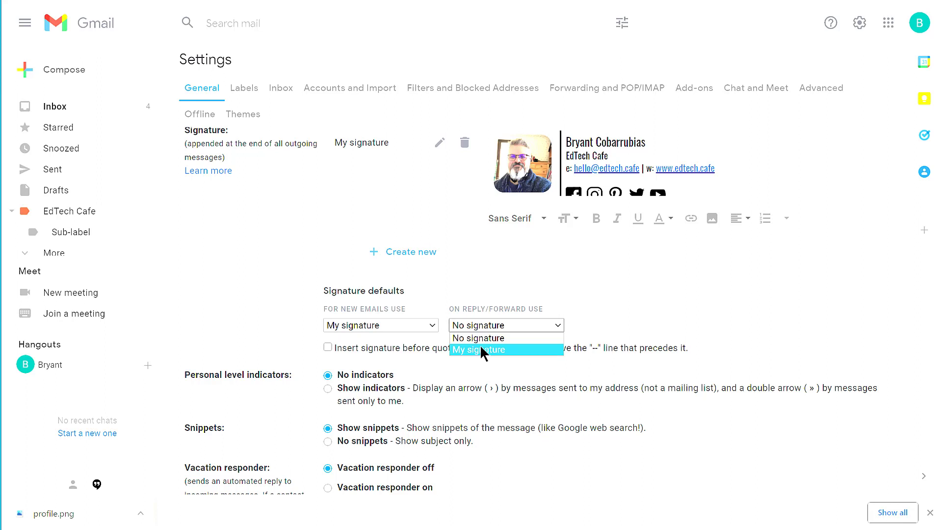
{"action": "left_click", "coordinate": [644, 324]}
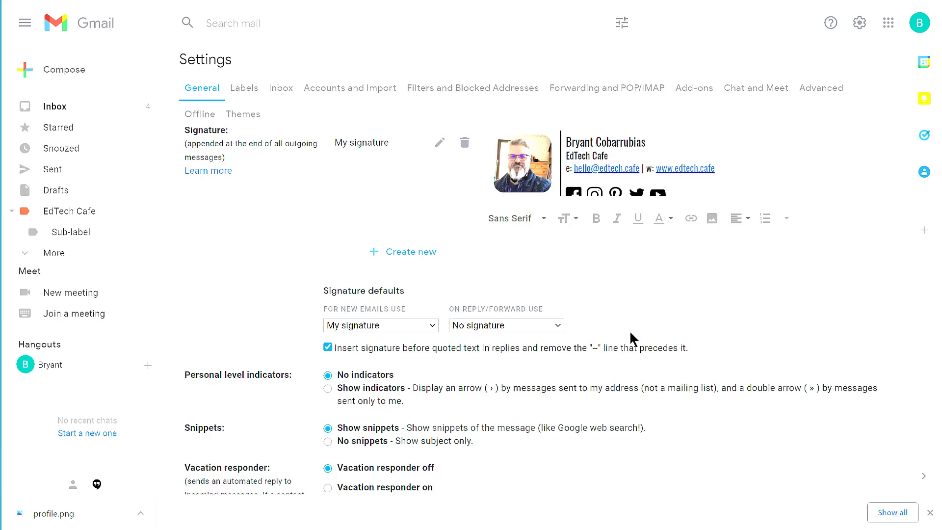
Step: Save the Gmail signature settings and compose a new message showing the photo signature at the bottom
{"action": "scroll", "coordinate": [631, 329], "scroll_direction": "down", "scroll_amount": 6}
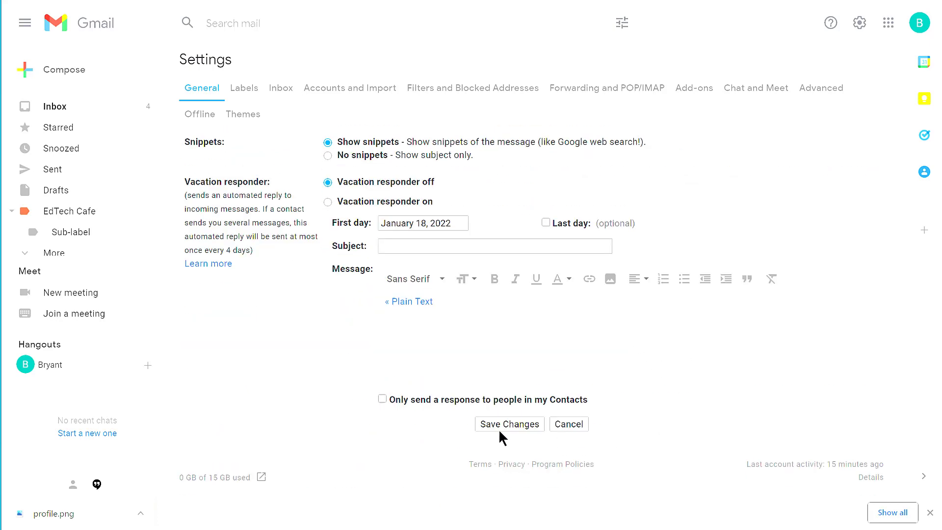
{"action": "left_click", "coordinate": [502, 425]}
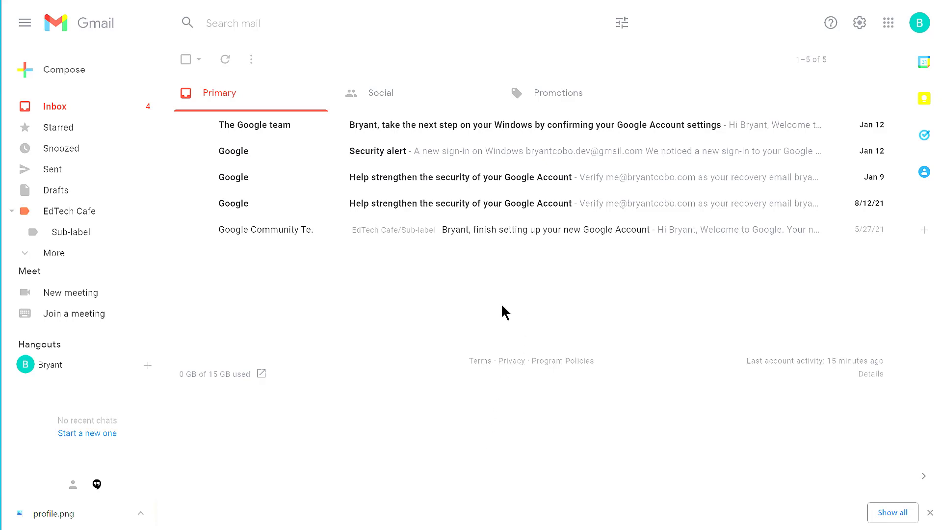
{"action": "left_click", "coordinate": [78, 79]}
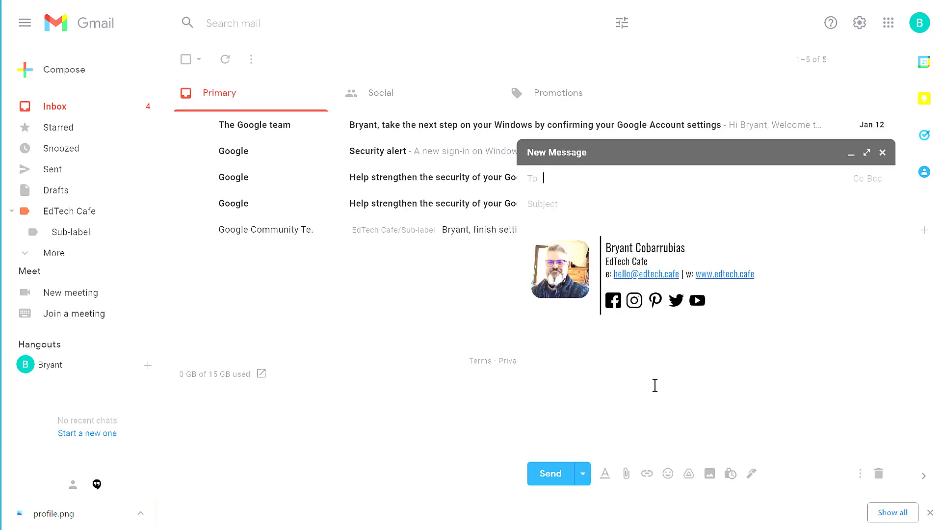